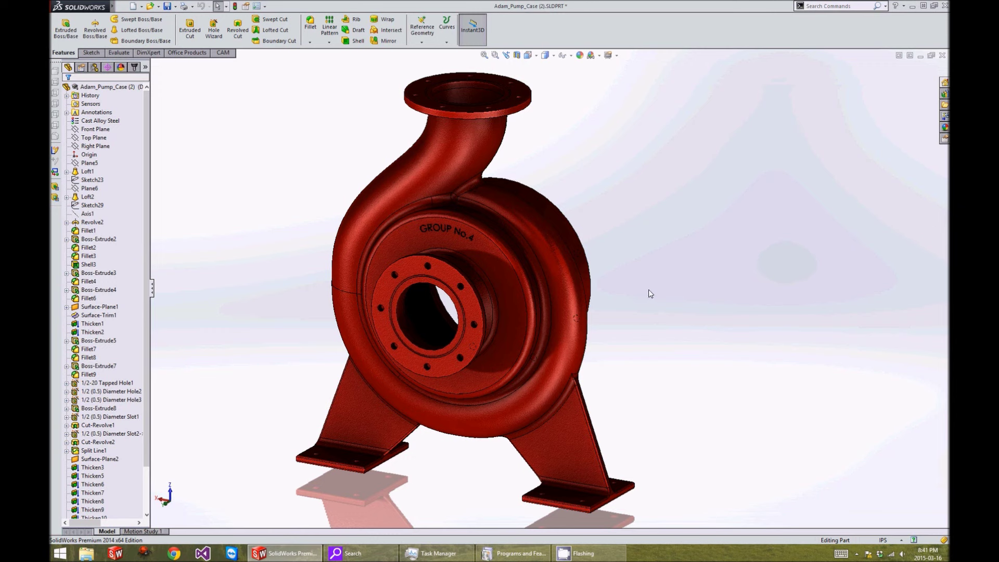
left_click(571, 340)
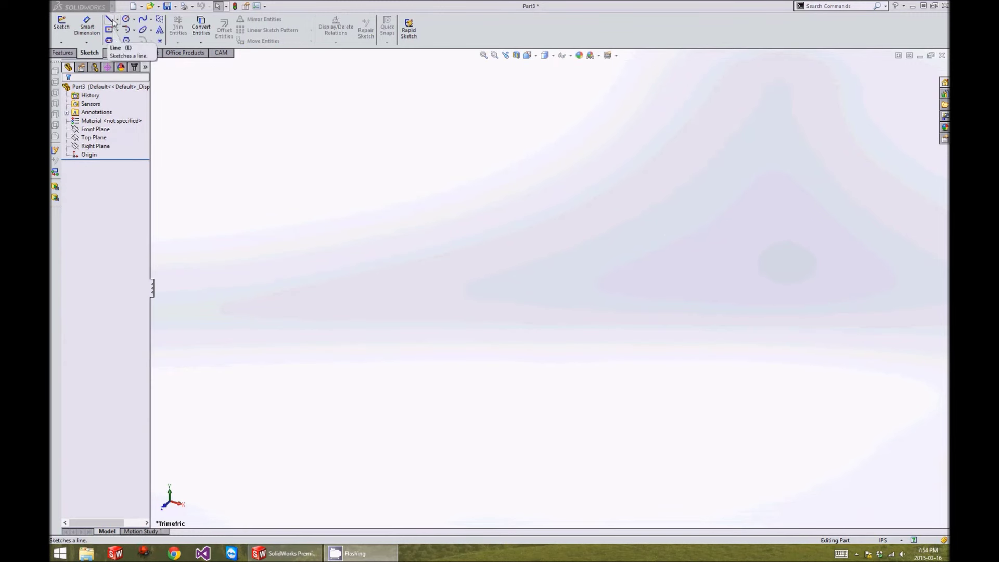
- Sketch two circles of about 0.5 in radius on the Top Plane, one on each side of the origin, centred about 1.26 in away
left_click(113, 22)
left_click(585, 348)
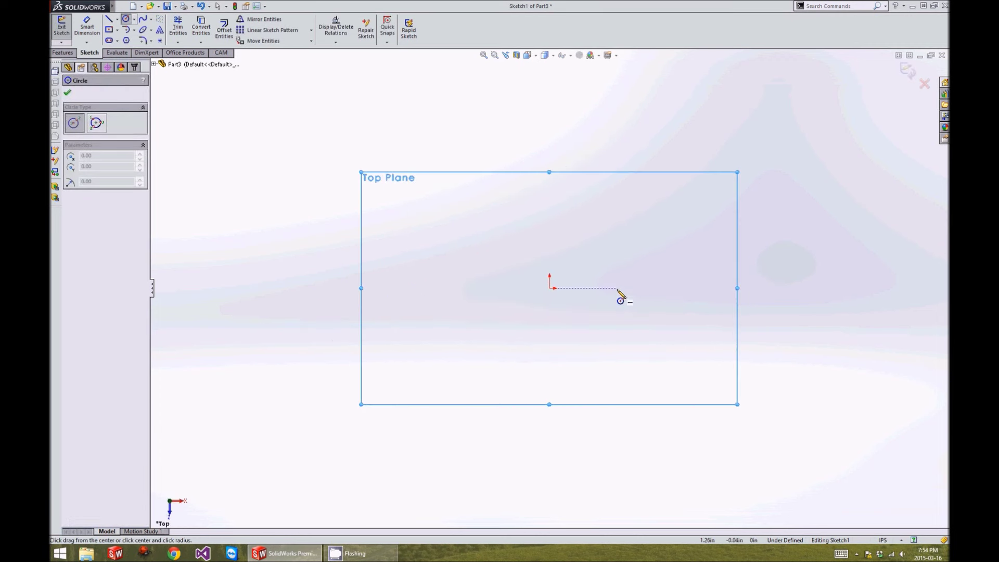
left_click_drag(617, 288, 618, 315)
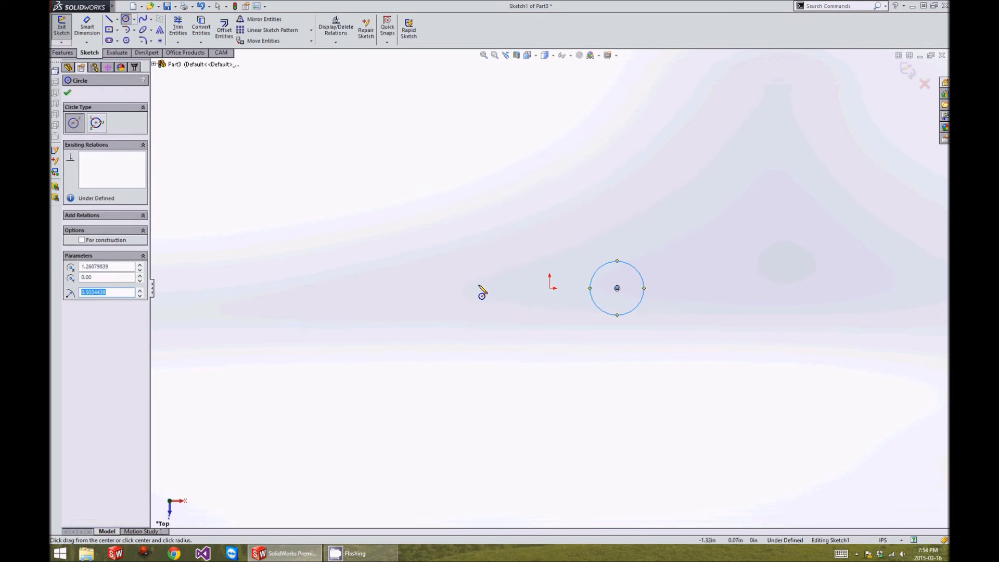
left_click_drag(483, 288, 482, 311)
key("Escape")
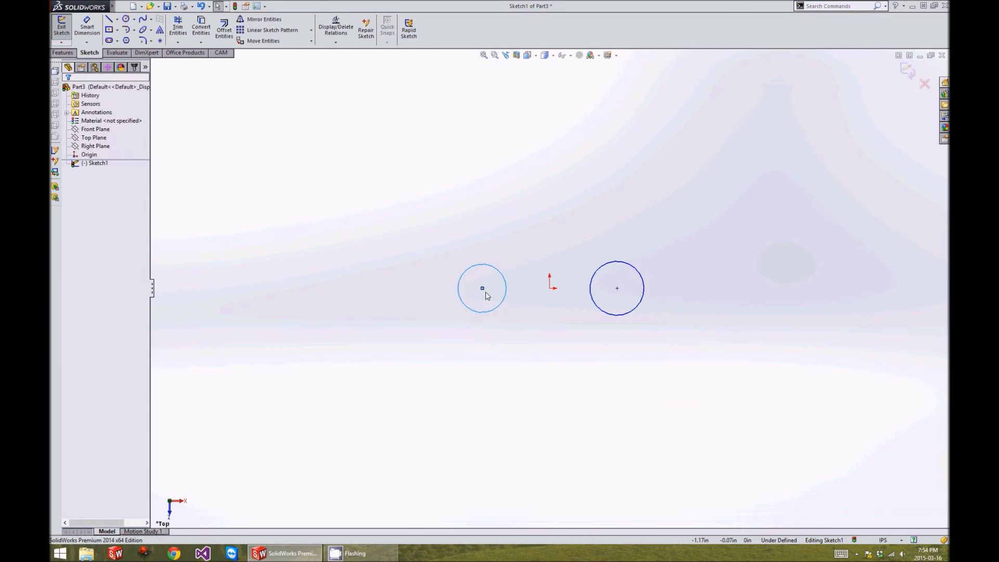
- Add a Horizontal relation between both circle centres and the origin
left_click(482, 288)
left_click(549, 289, "ctrl")
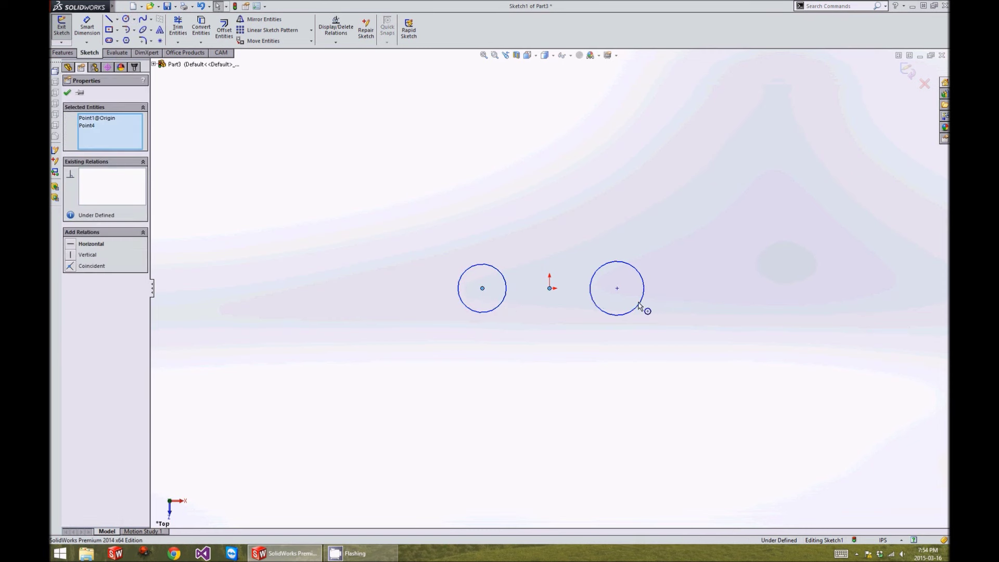
left_click(616, 289, "ctrl")
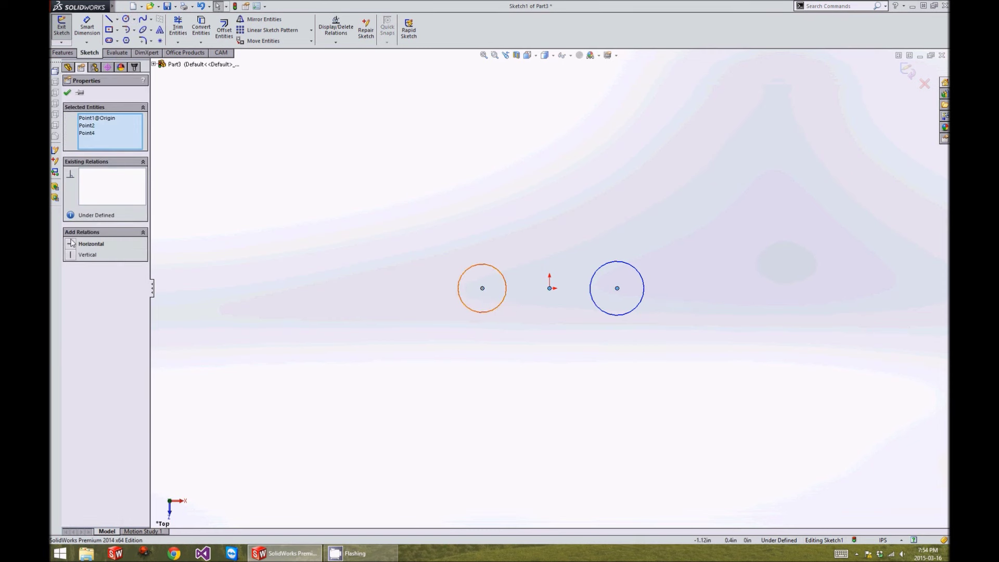
left_click(71, 243)
key("Escape")
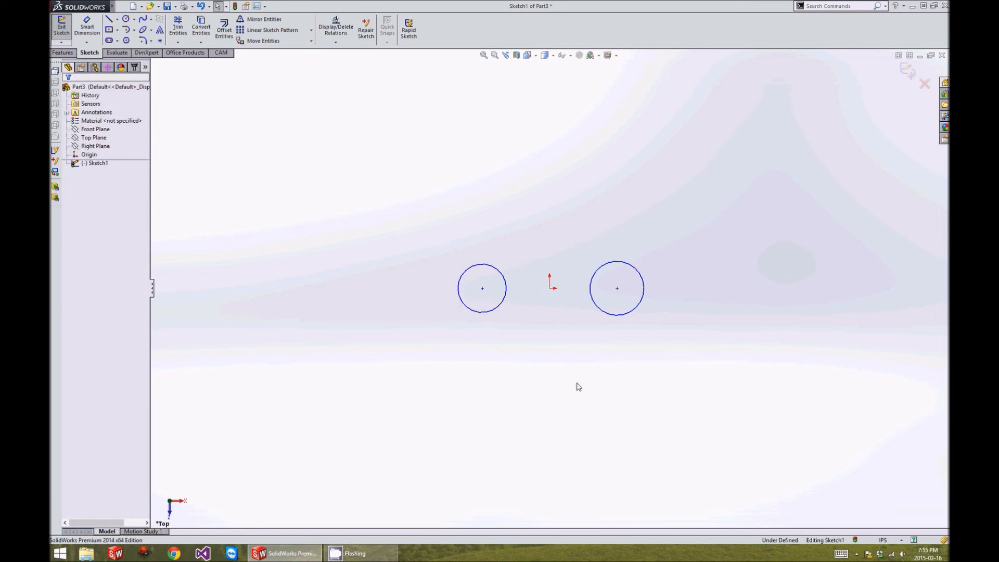
- Dimension the right circle's centre 8 in horizontally from the origin
right_click_drag(576, 387, 556, 289)
left_click(550, 290)
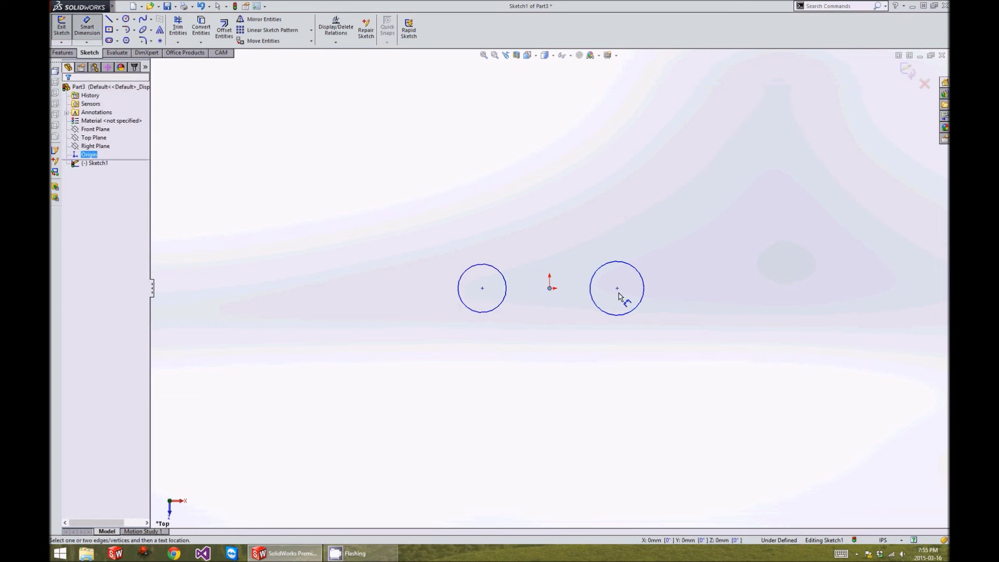
left_click(617, 289)
left_click(590, 357)
type("8")
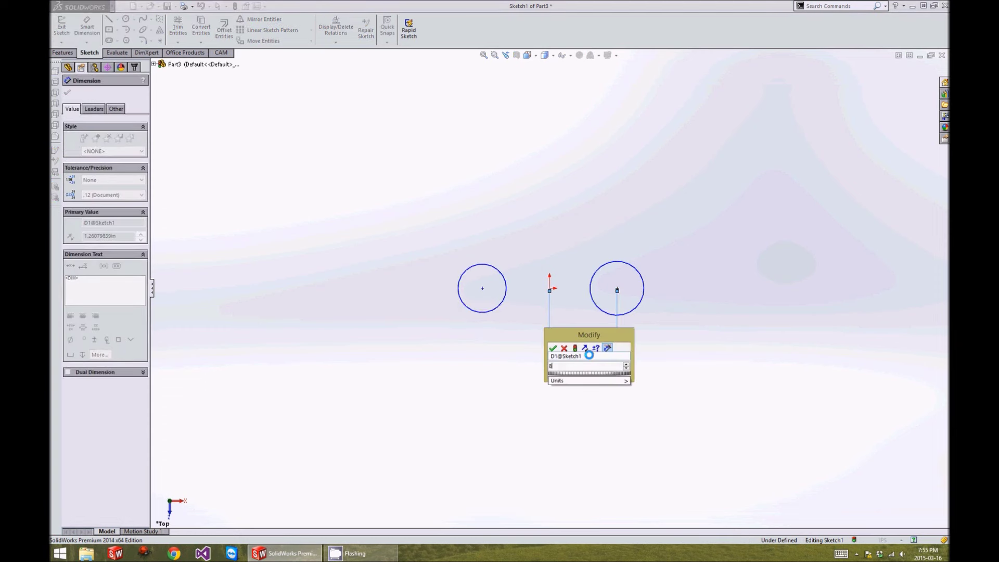
key("Return")
- Dimension the left circle's centre 8 in horizontally from the origin
left_click(549, 290)
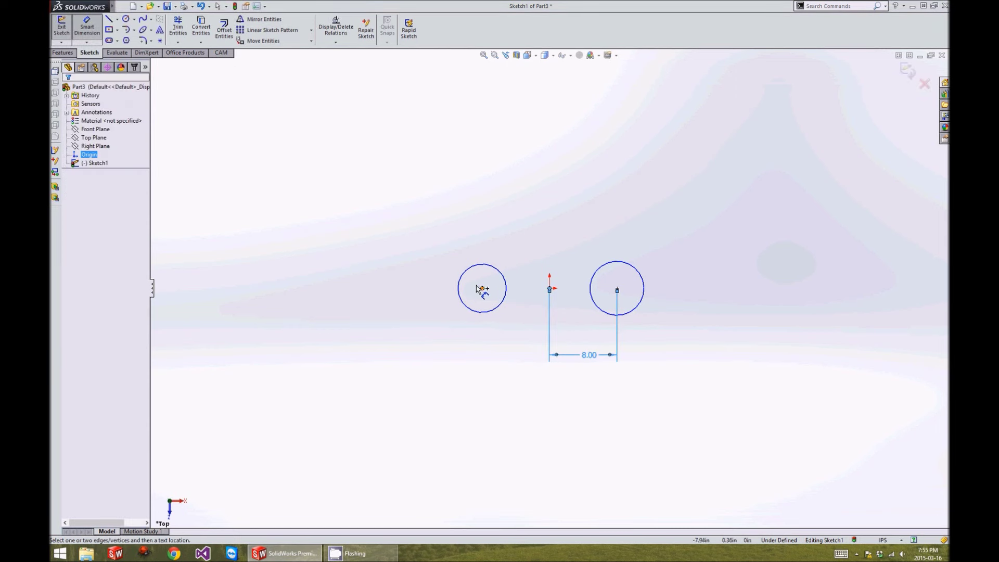
left_click(482, 288)
left_click(519, 358)
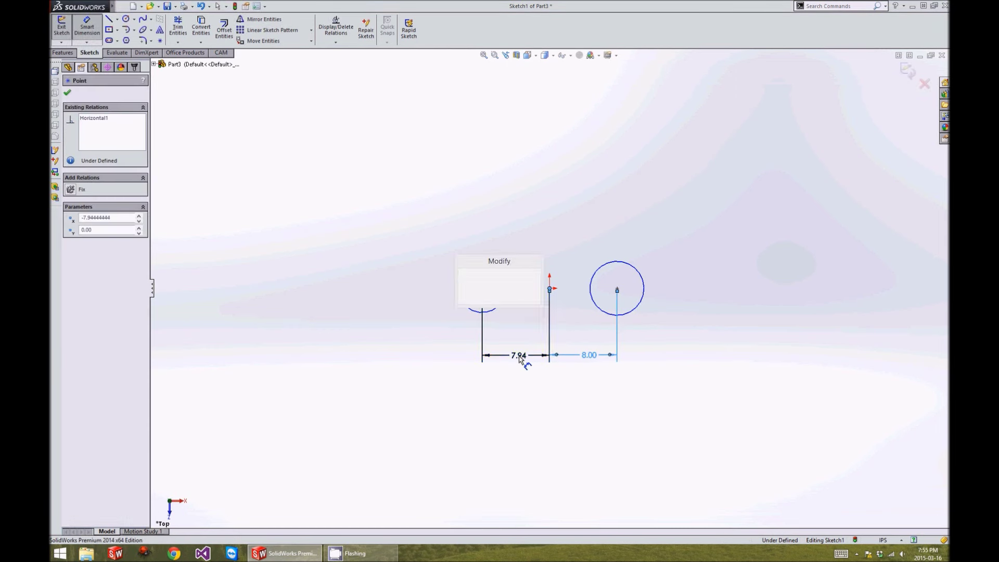
type("8")
key("Return")
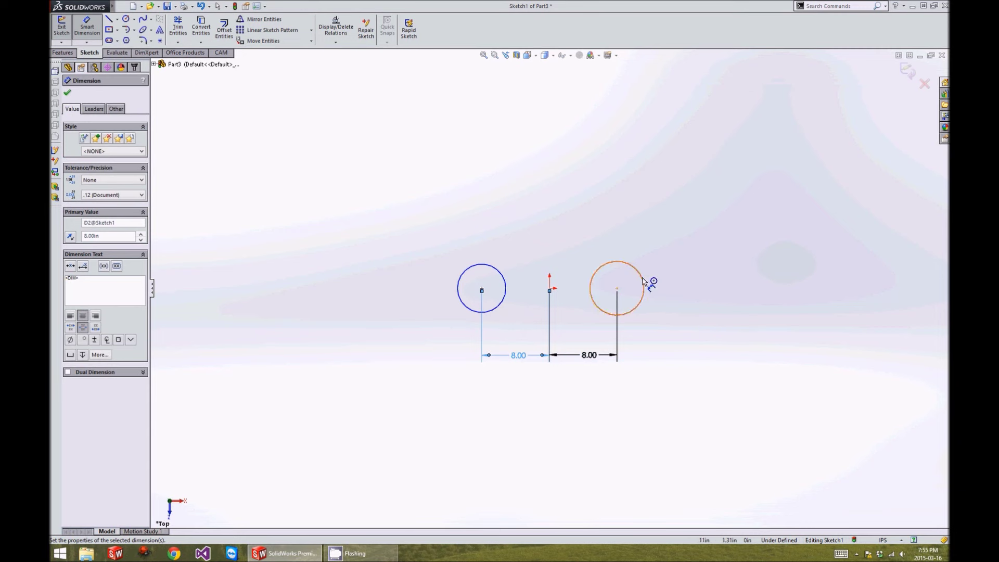
- Dimension the right circle's diameter as 6 in
left_click(645, 283)
left_click(713, 269)
type("6")
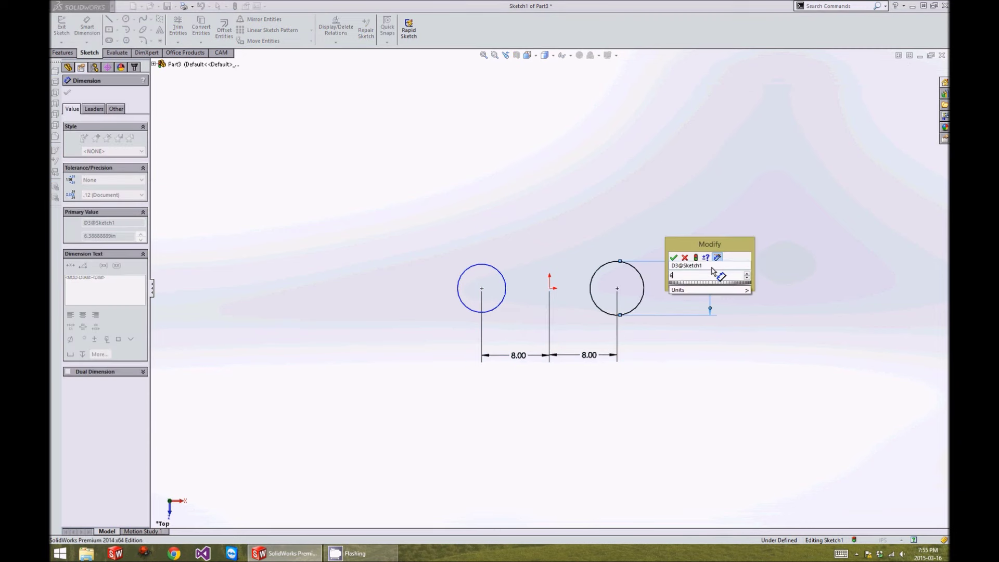
key("Return")
- Dimension the left circle's diameter as 4 in and exit the Top Plane sketch
left_click(477, 267)
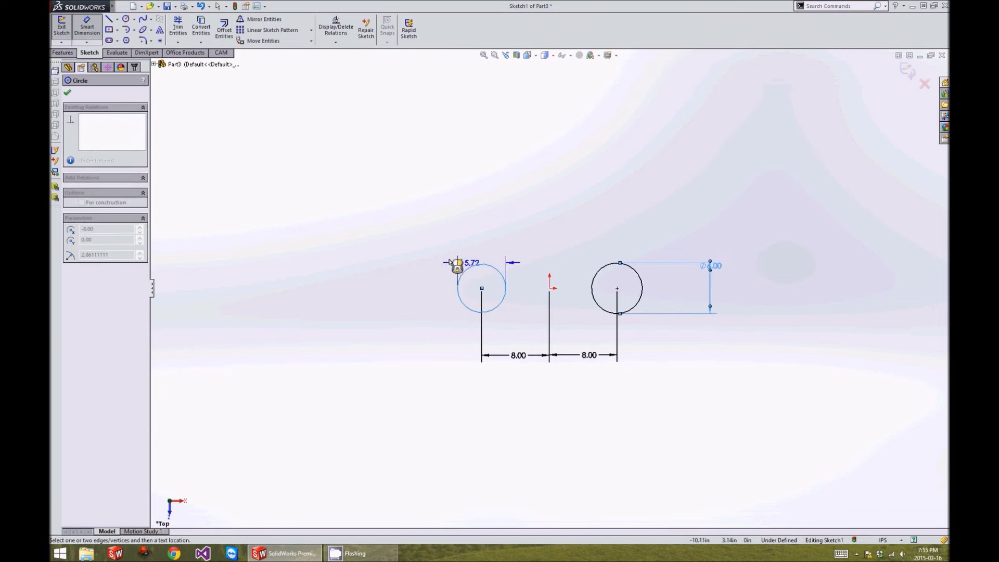
left_click(409, 258)
type("4")
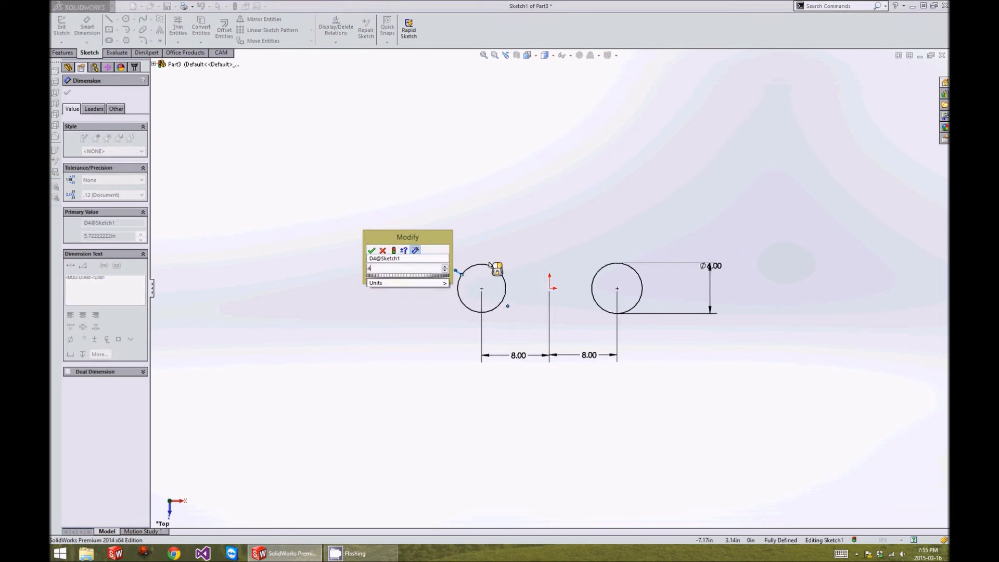
key("Return")
left_click(60, 30)
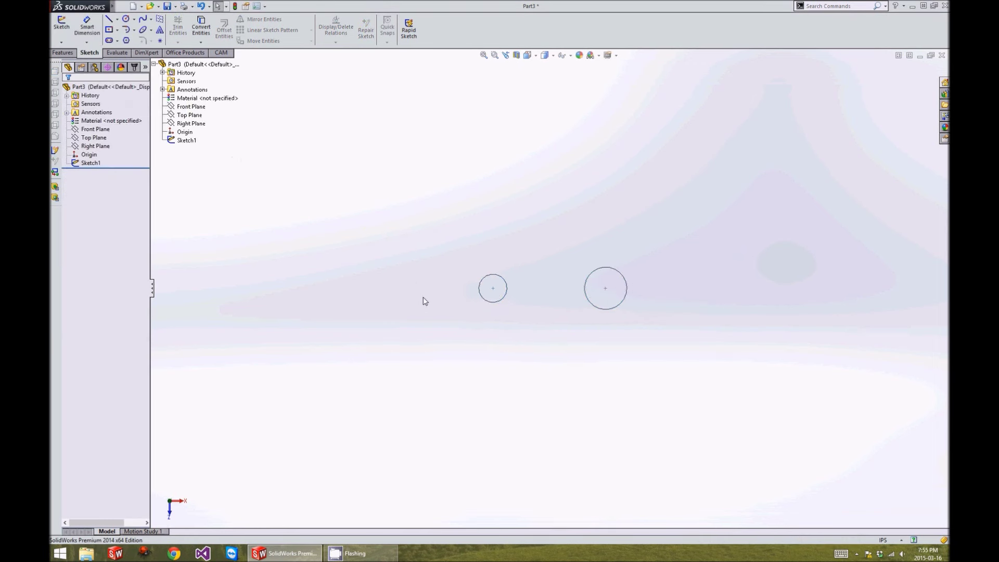
- Sketch two circles on the Right Plane: radius about 0.56 in, about 2 in above the origin, and radius about 0.65 in, about 1.9 in below
middle_click_drag(424, 300, 405, 205)
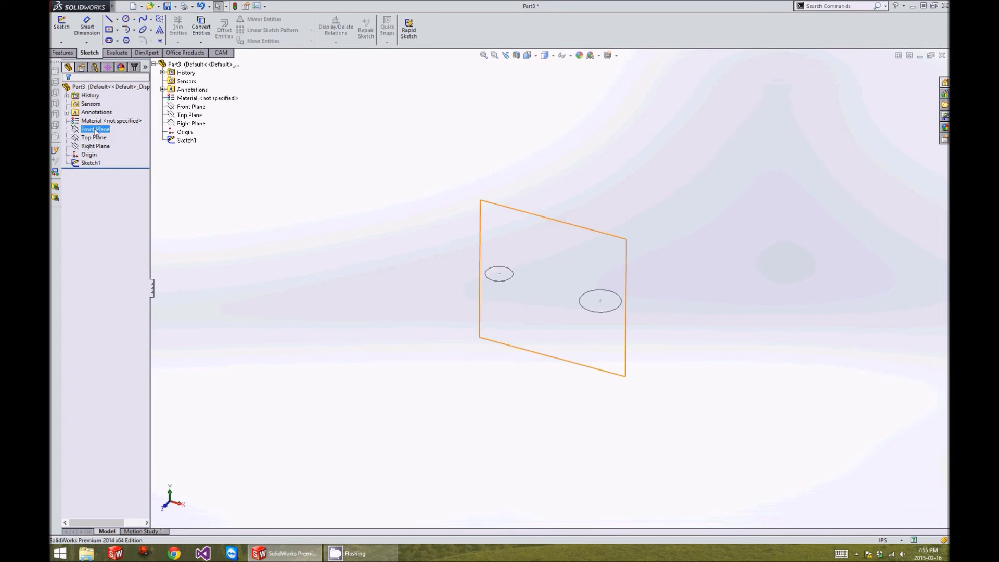
left_click(93, 146)
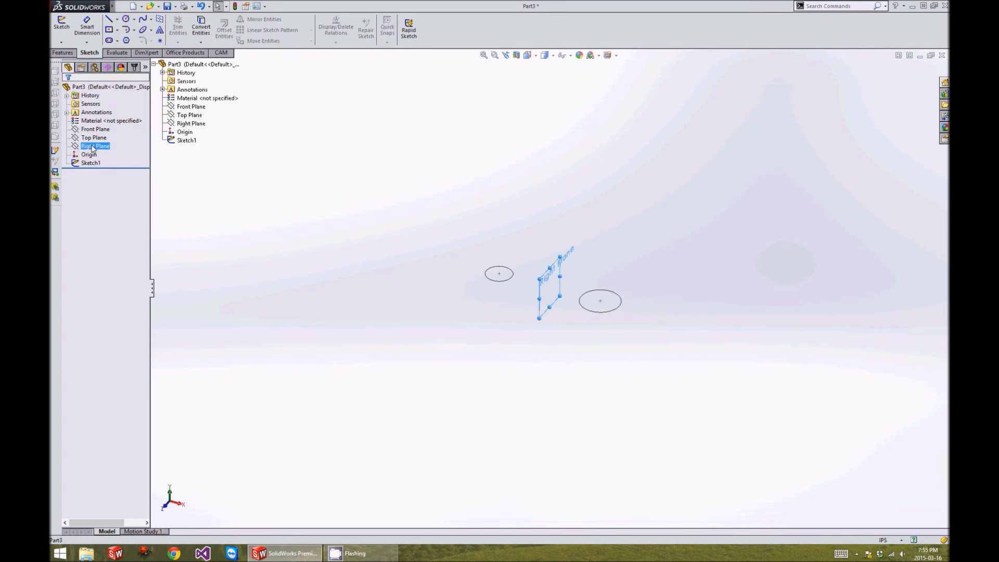
left_click(125, 20)
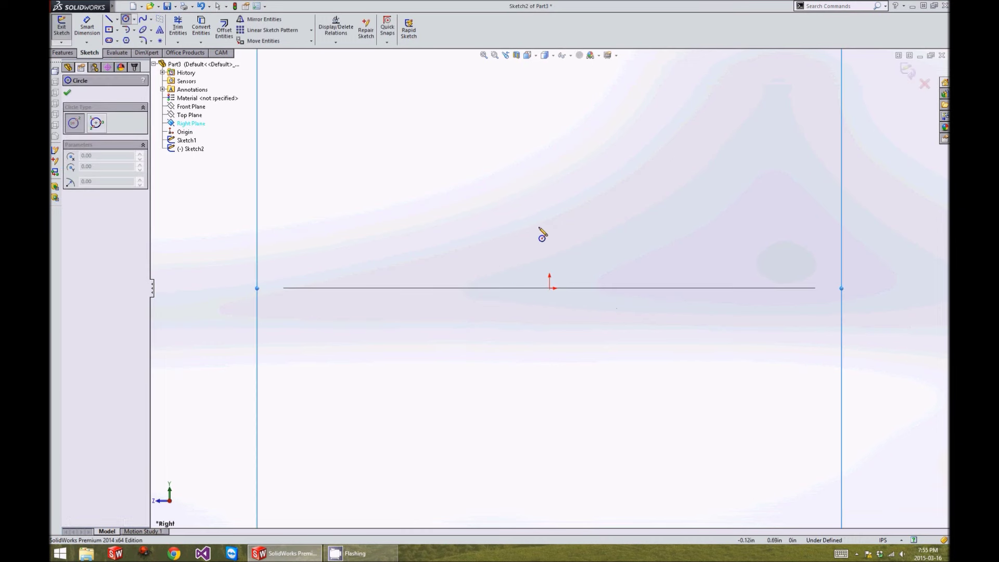
left_click(549, 202)
left_click(560, 224)
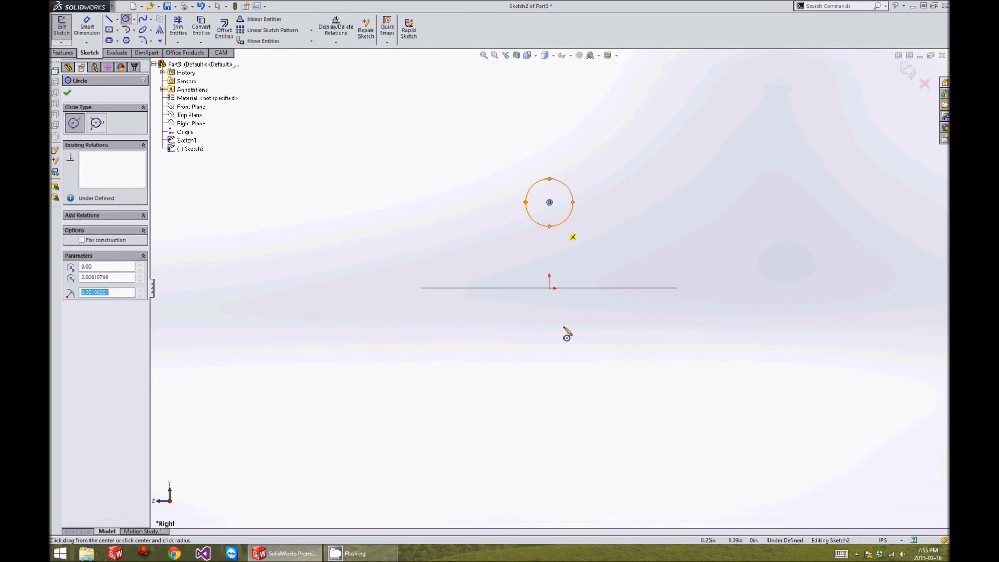
left_click(549, 369)
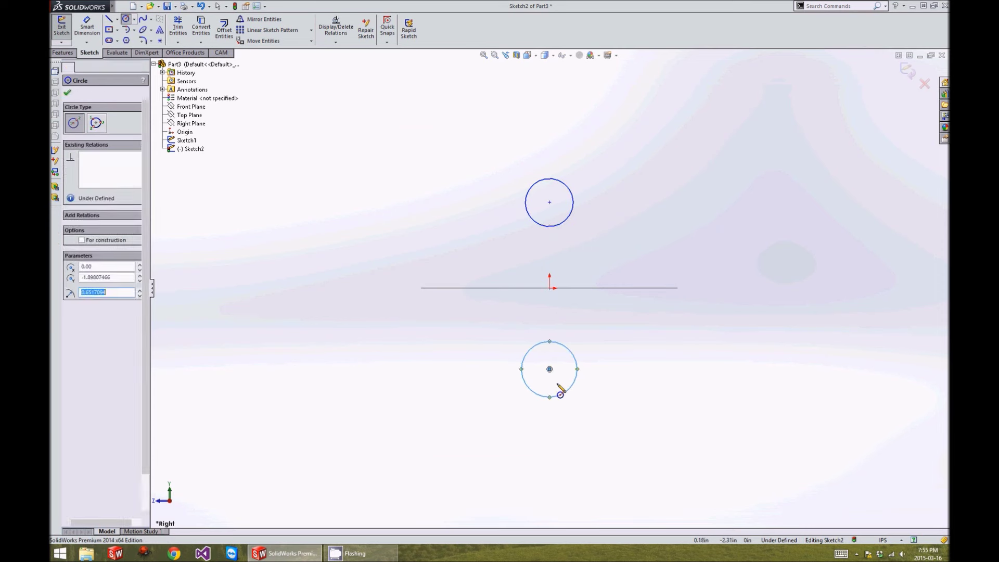
key("Escape")
- Add a Vertical relation between the centres of the upper and lower circles and the origin
left_click(549, 369)
left_click(549, 288, "ctrl")
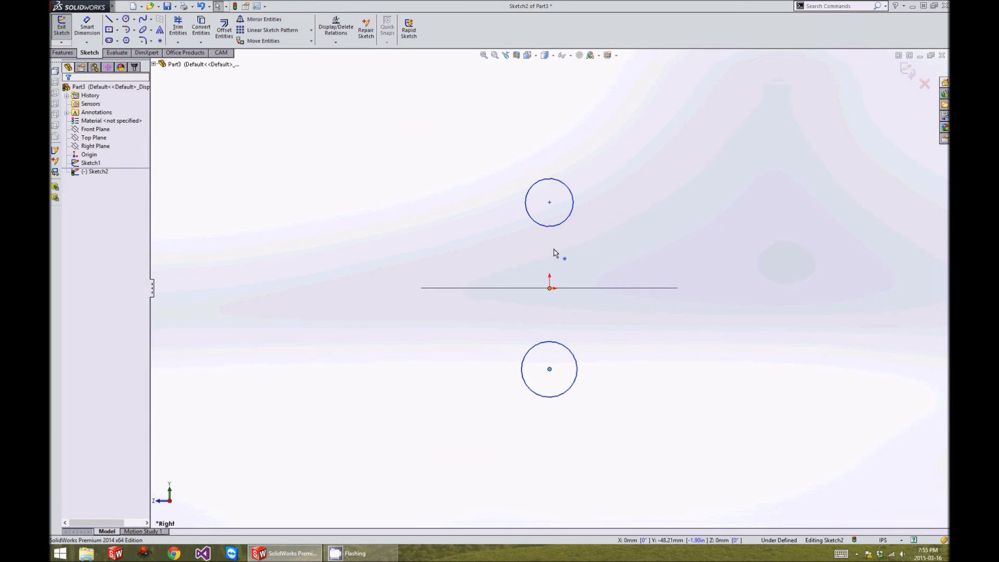
left_click(549, 197, "ctrl")
left_click(549, 203, "ctrl")
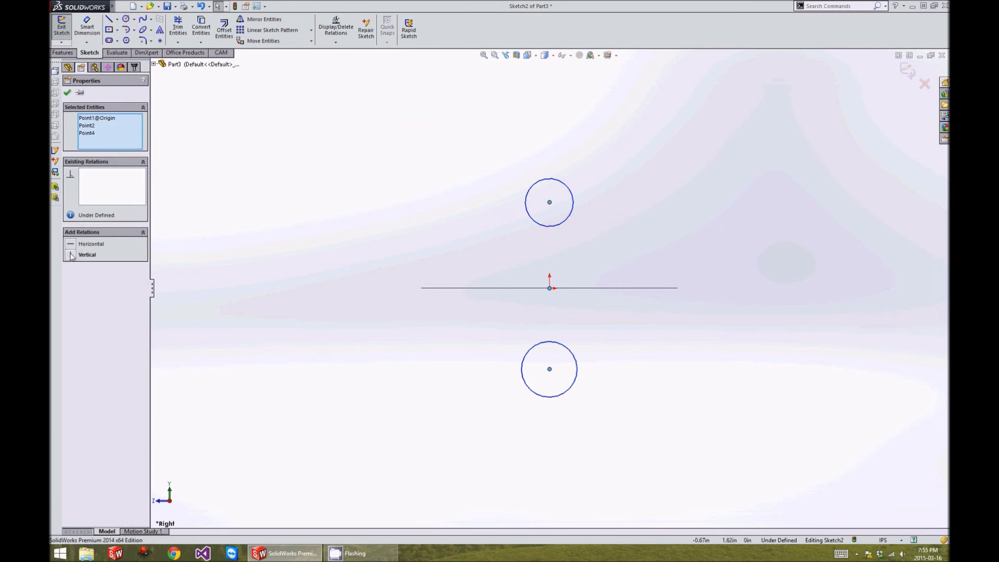
left_click(619, 416)
- Dimension the lower circle's centre 8 in vertically from the origin
key("d")
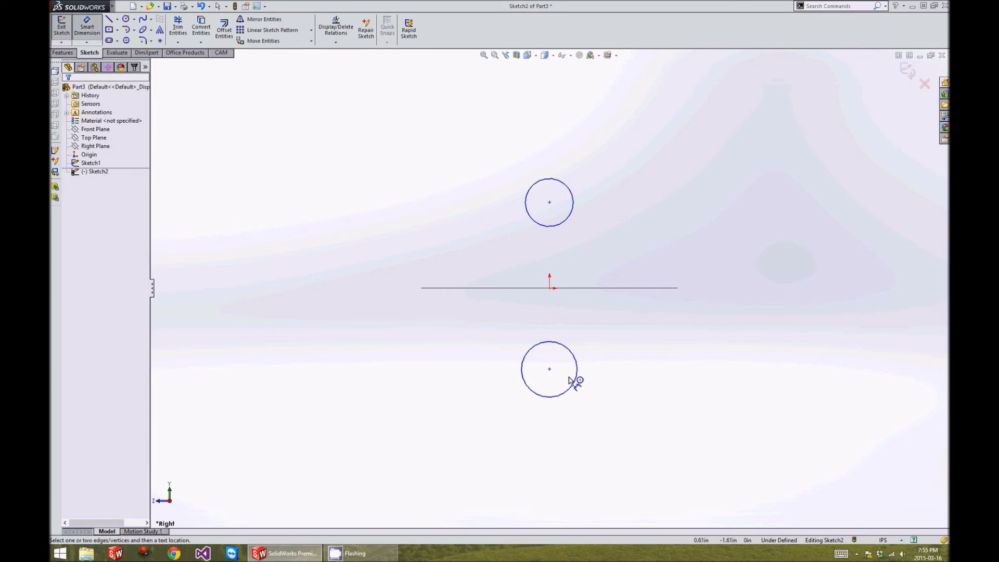
left_click(549, 369)
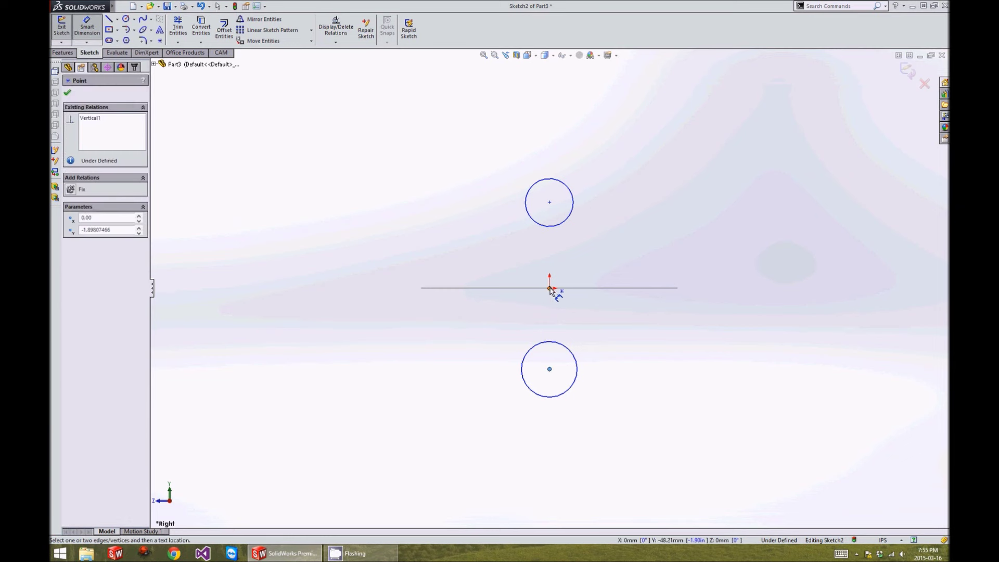
left_click(549, 288)
left_click(600, 315)
type("8")
key("Return")
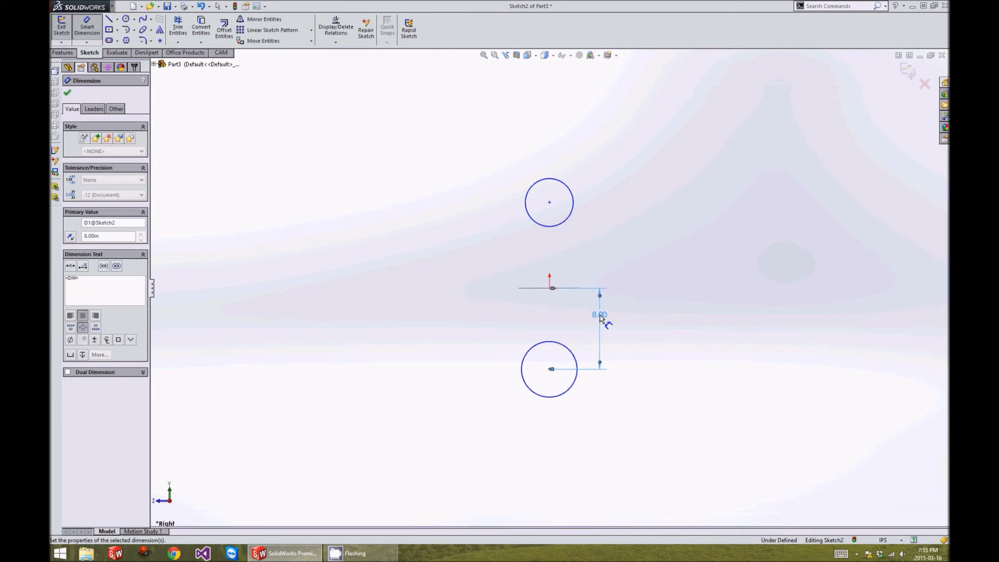
- Dimension the upper circle's centre 8 in vertically from the origin
left_click(550, 287)
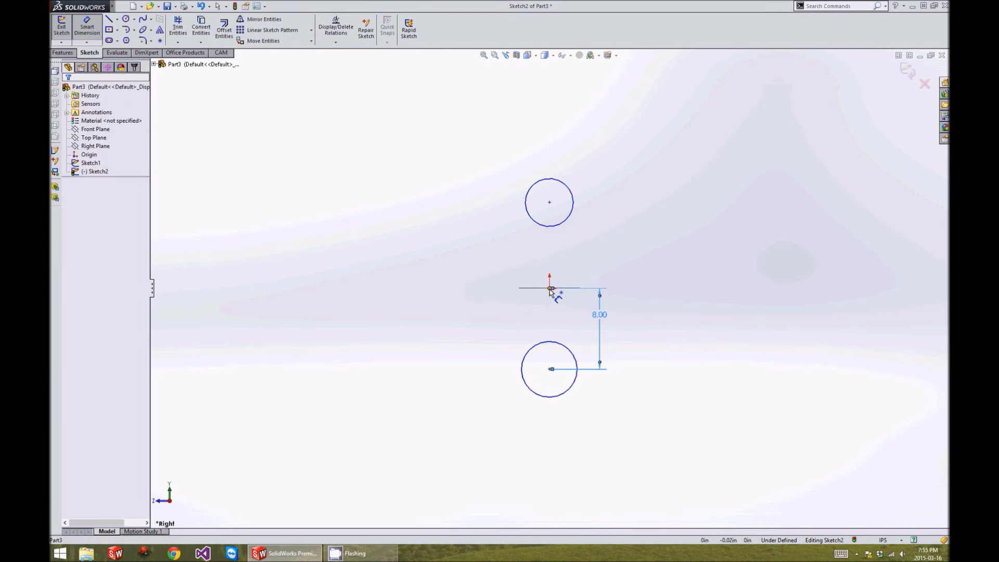
left_click(550, 202)
left_click(608, 247)
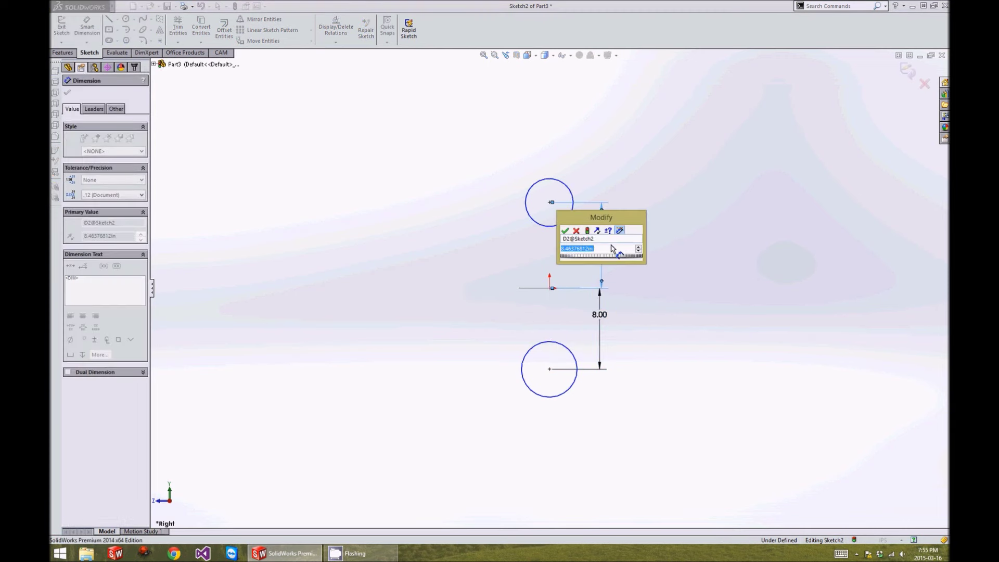
type("8")
key("Return")
key("Escape")
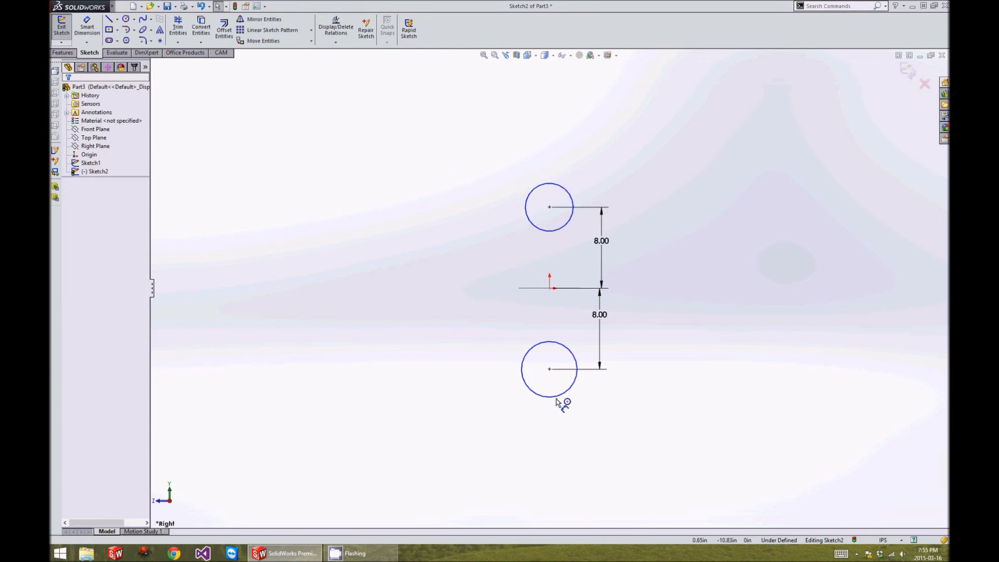
- Dimension the lower circle's diameter as 5 in
key("Return")
left_click(568, 391)
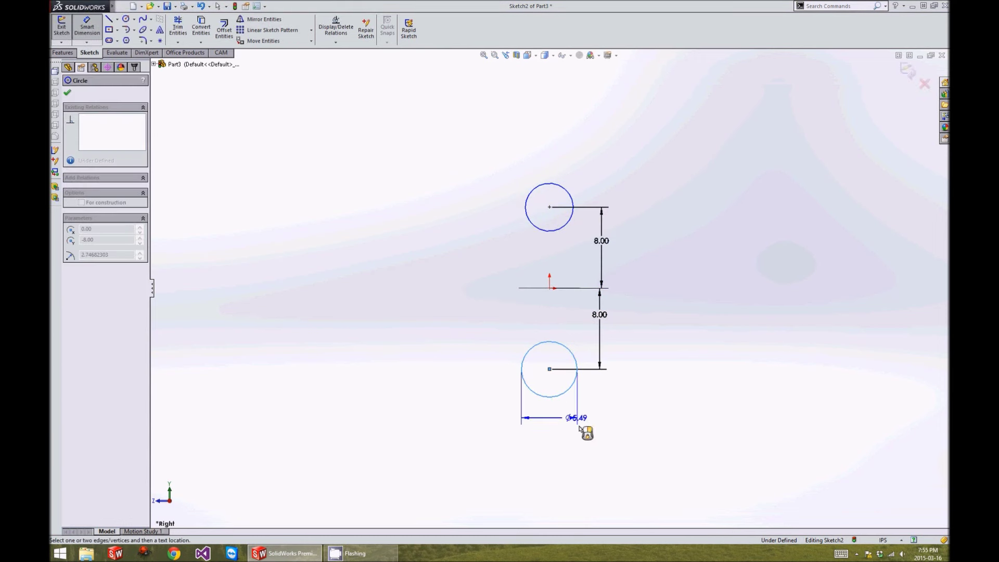
left_click(582, 431)
type("5")
key("Return")
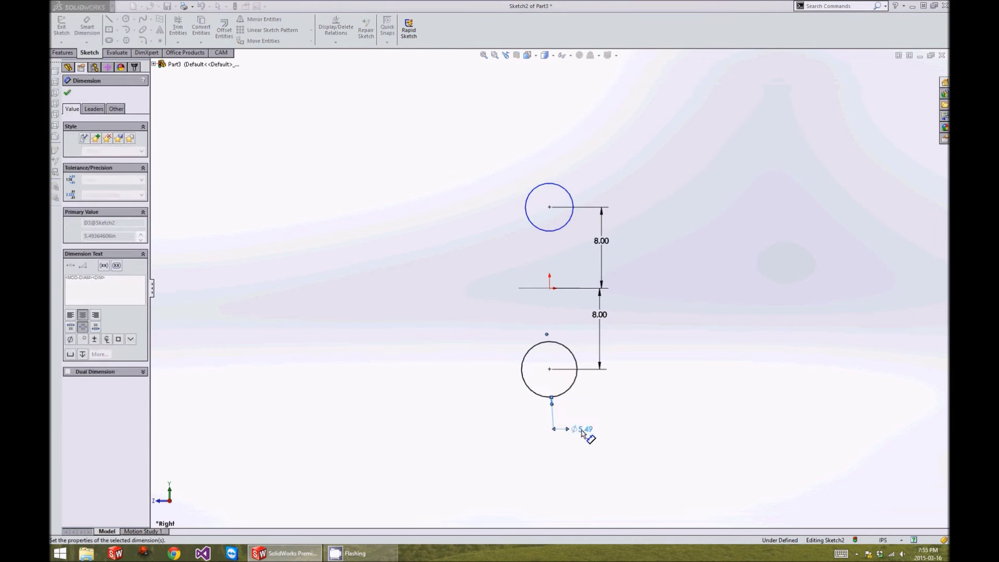
- Dimension the upper circle's diameter as 3 in and exit the Right Plane sketch
left_click(526, 216)
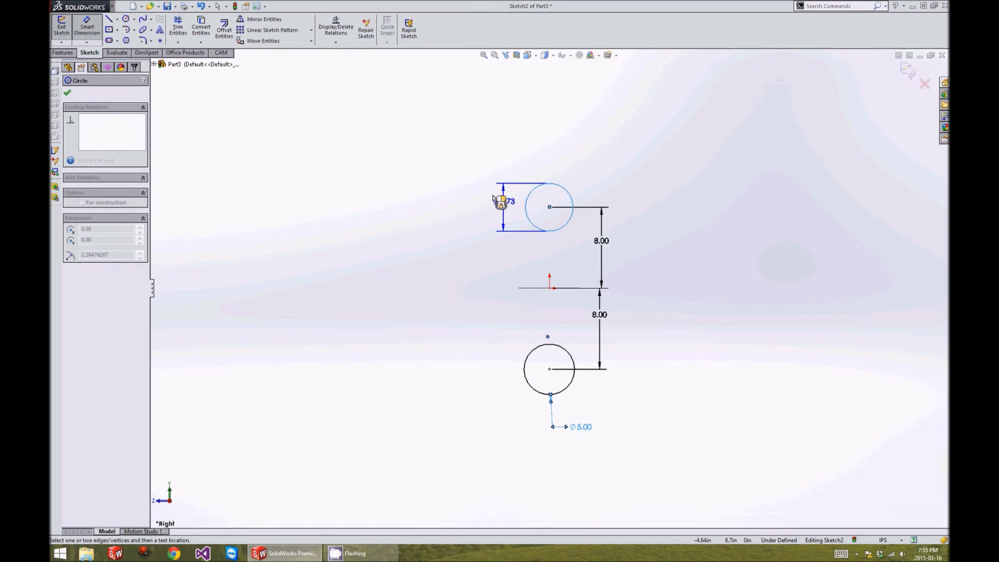
left_click(470, 212)
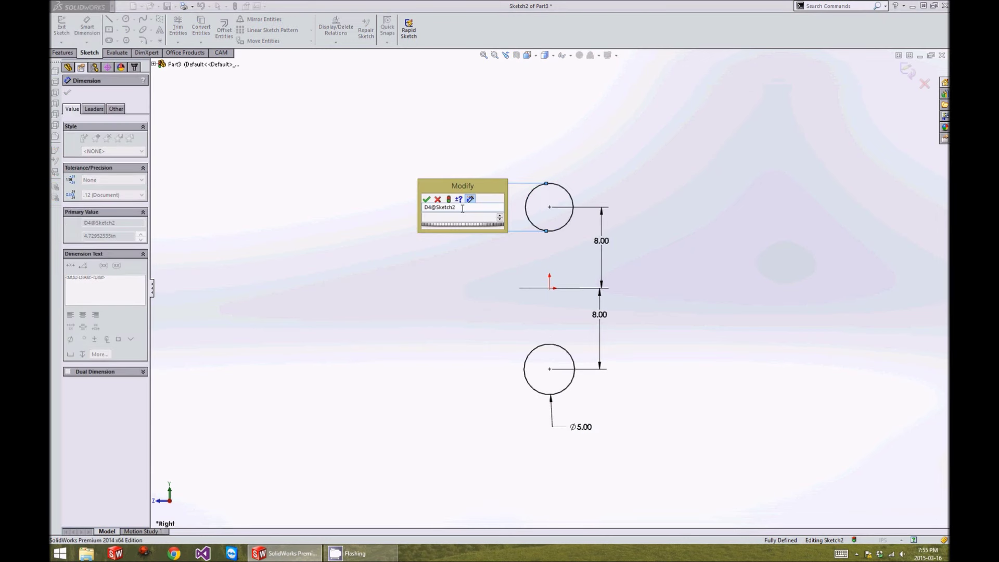
type("3")
key("Return")
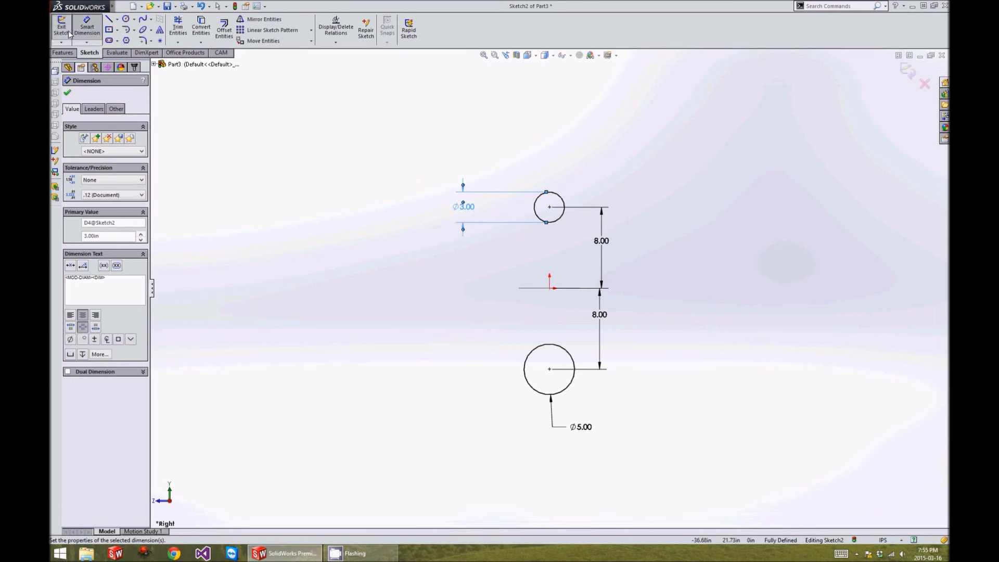
left_click(68, 33)
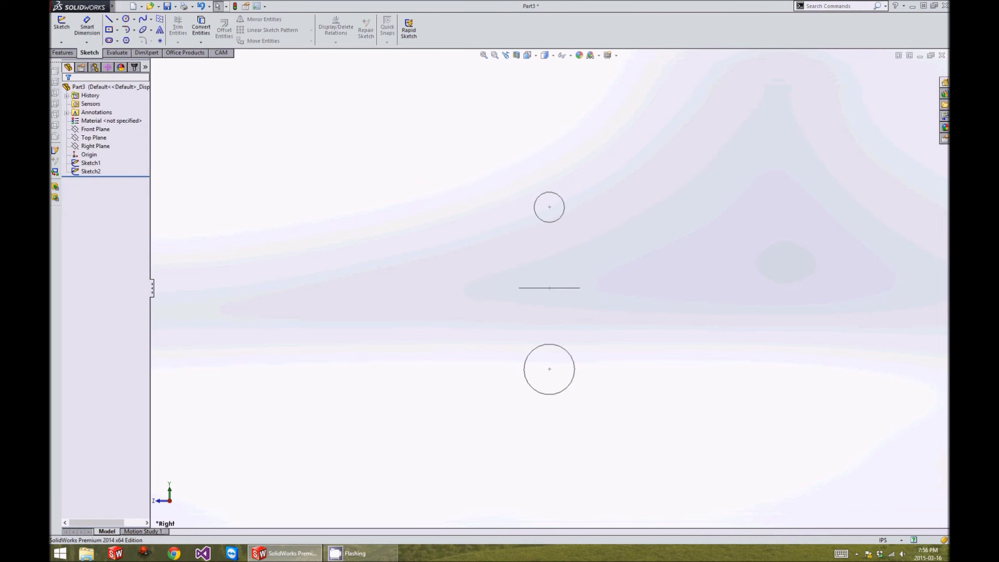
- Create a reference plane midway between the Top Plane and the Right Plane
mouse_move(466, 262)
middle_mouse_down()
mouse_move(479, 259)
mouse_move(521, 294)
middle_mouse_up()
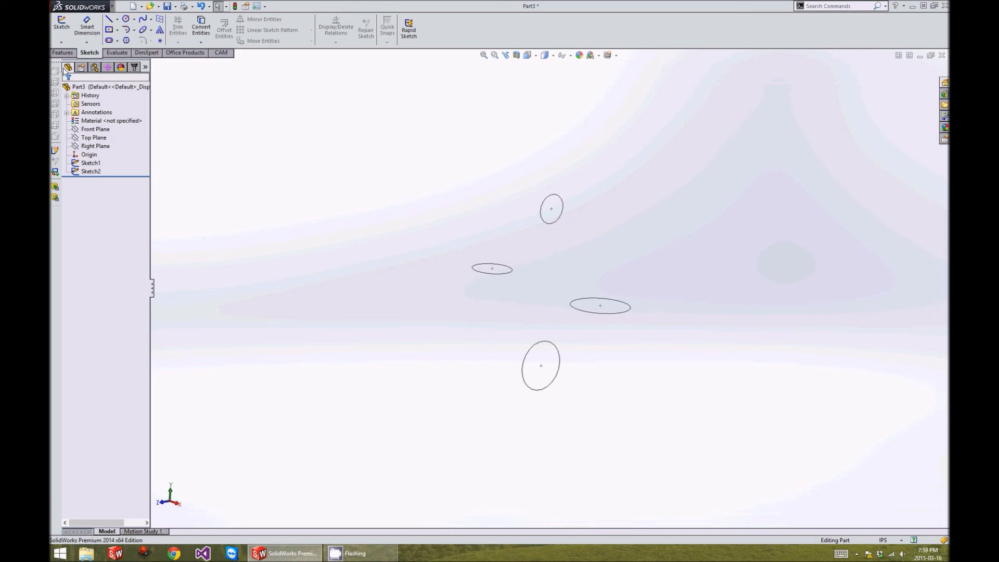
left_click(62, 53)
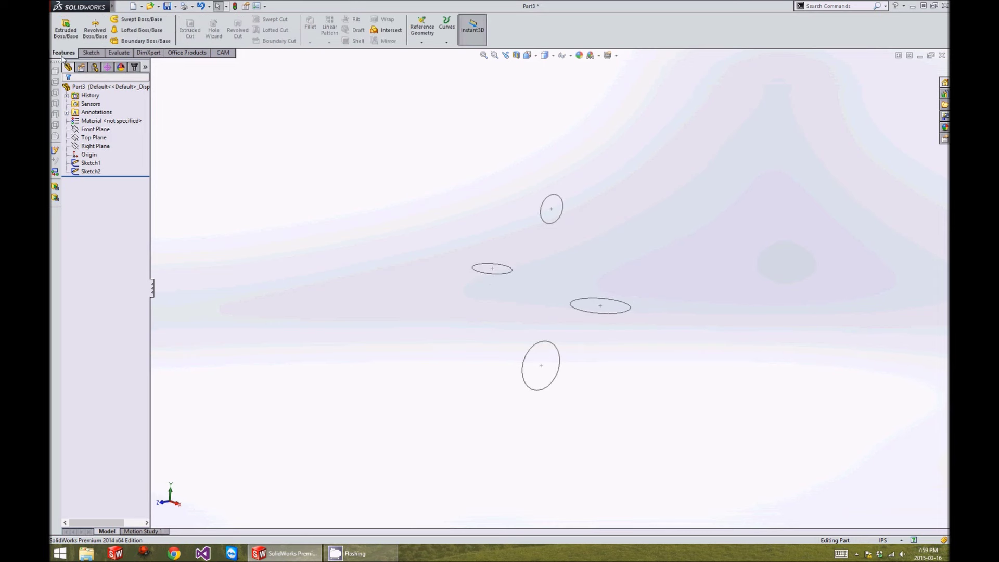
left_click(421, 29)
left_click(423, 49)
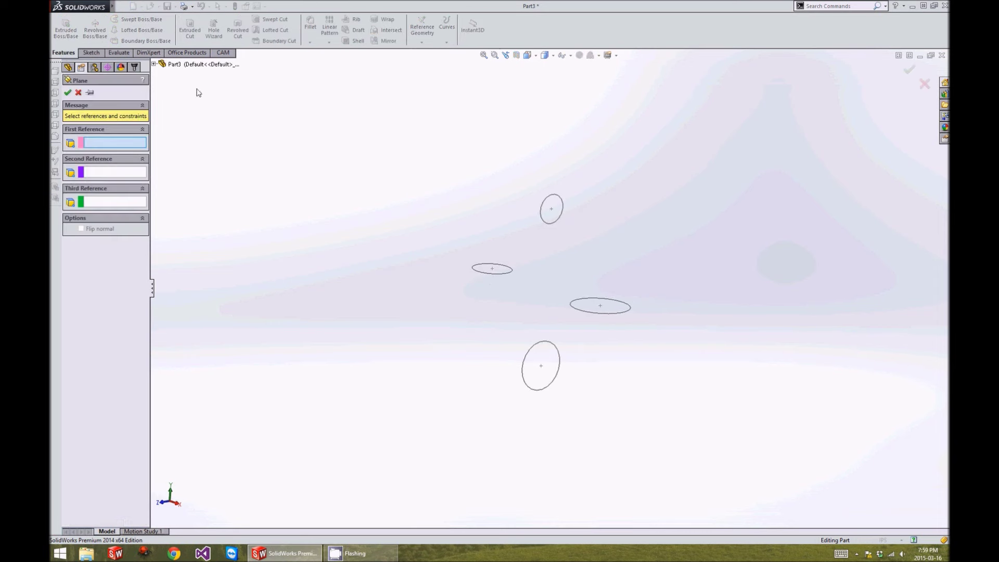
left_click(153, 63)
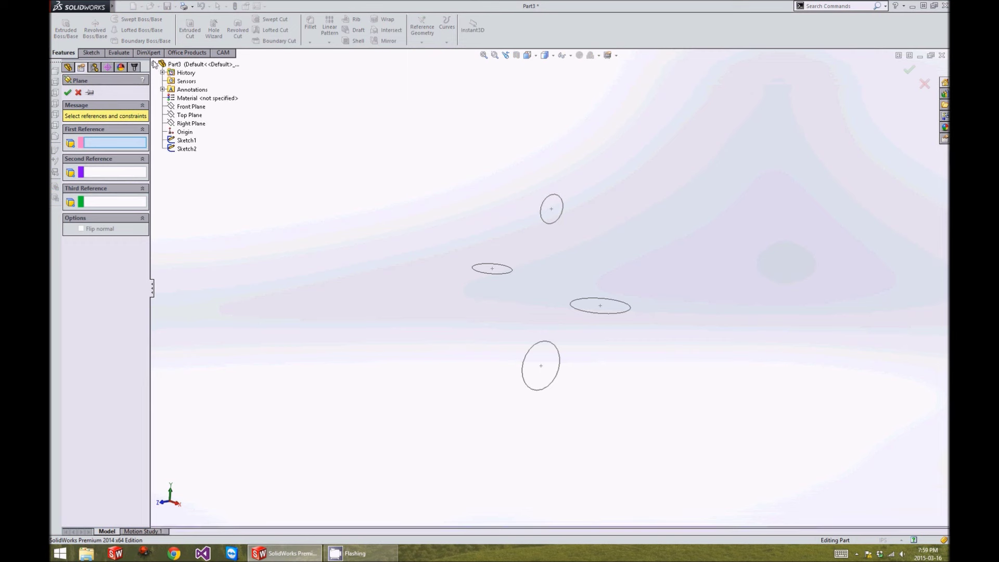
left_click(186, 115)
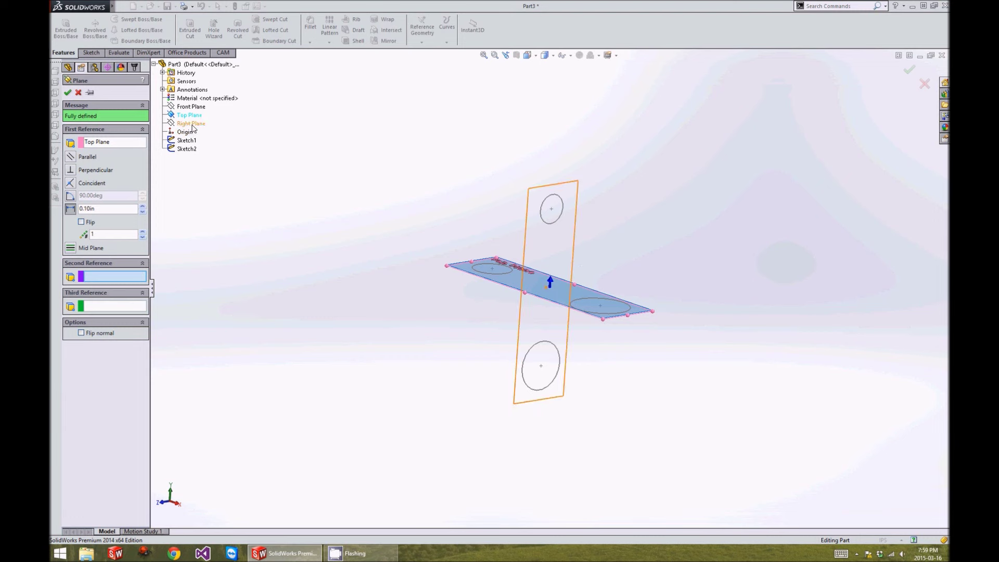
left_click(191, 125)
middle_click_drag(232, 150, 344, 212)
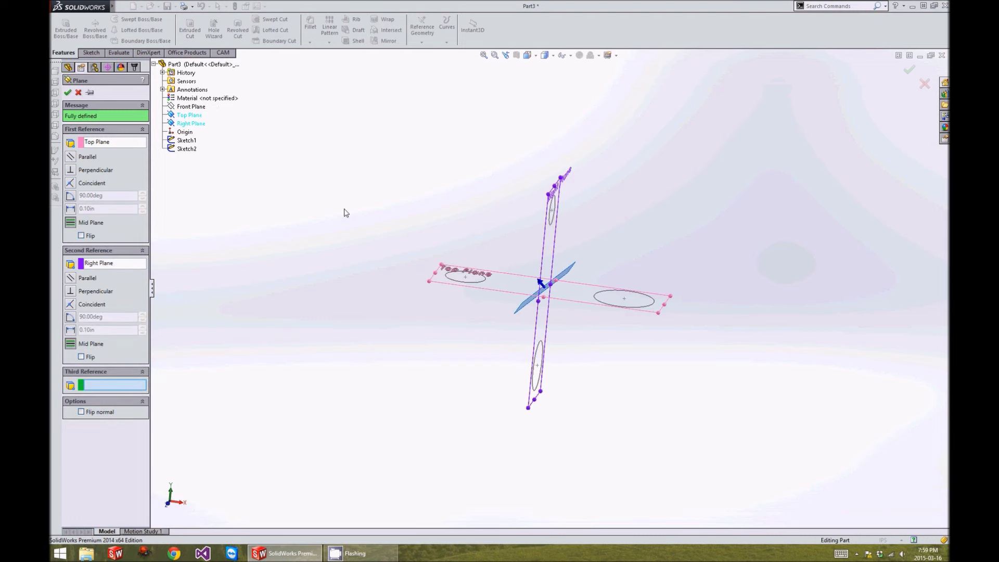
left_click(68, 93)
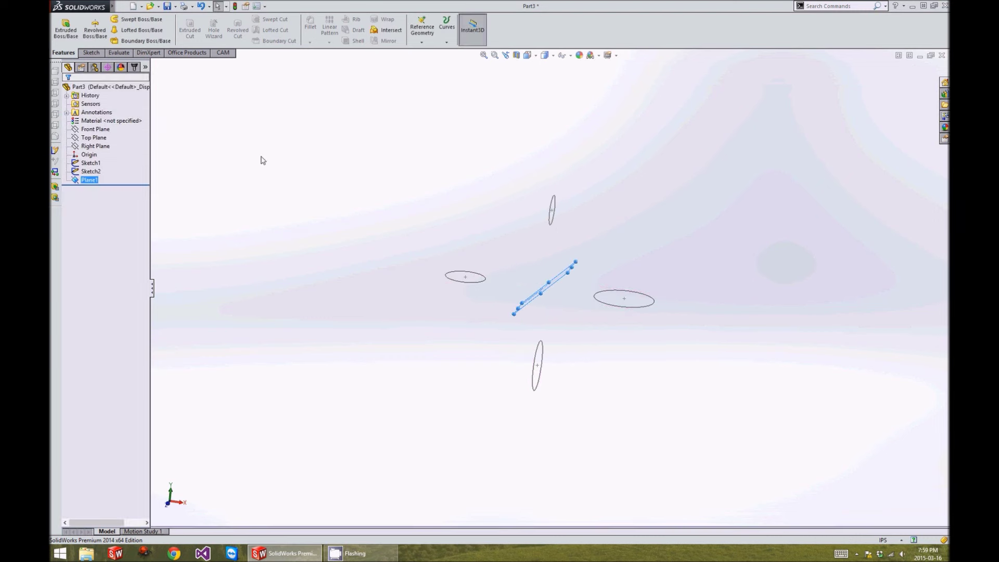
- On the new angled plane, sketch a circle about 1.8 in in diameter, level with the origin and about 8.4 in from it
left_click(88, 53)
left_click(62, 26)
middle_click_drag(557, 252, 547, 264)
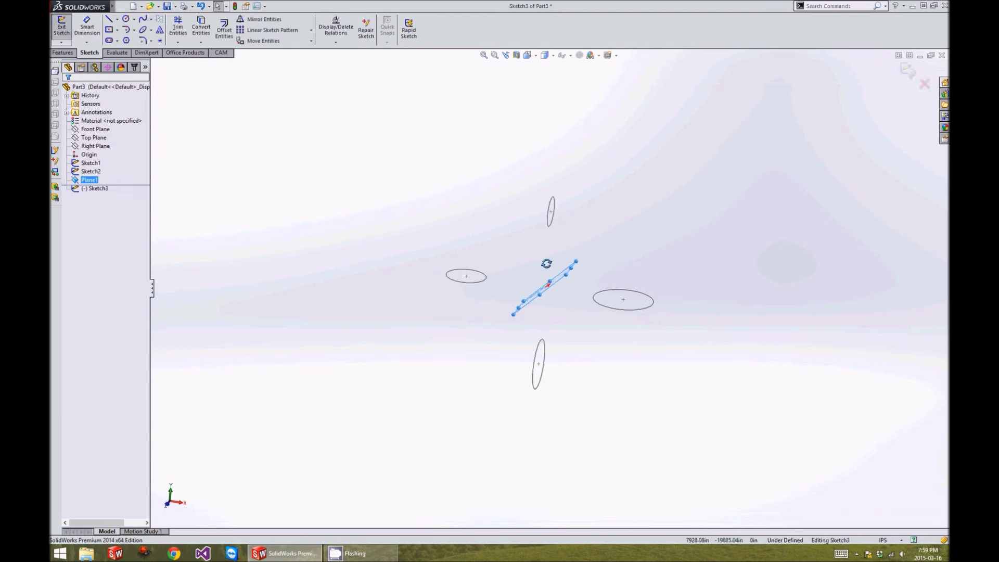
left_click(126, 18)
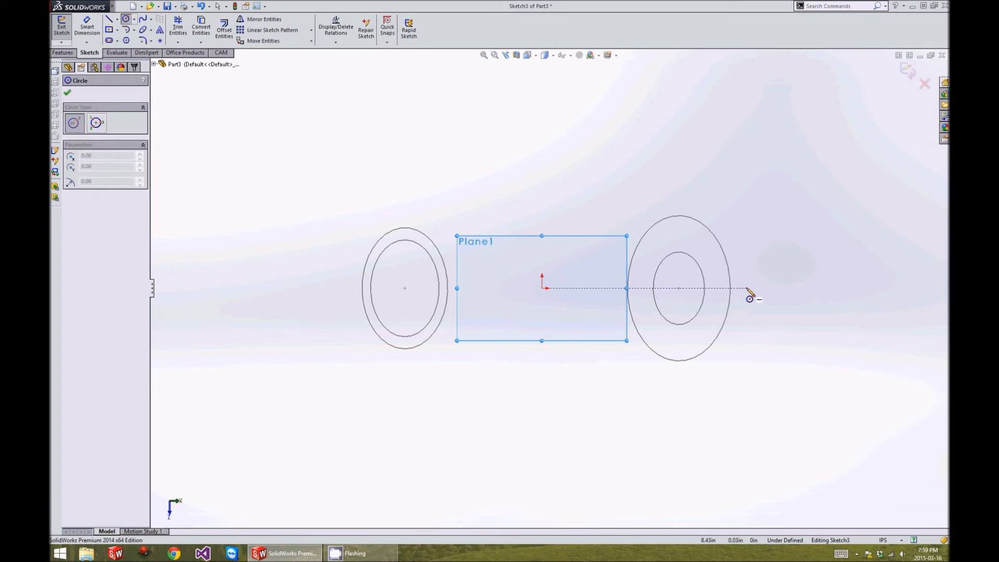
left_click(746, 289)
left_click(747, 311)
- Dimension the new circle's centre 8 in from the origin
right_click_drag(753, 390, 752, 260)
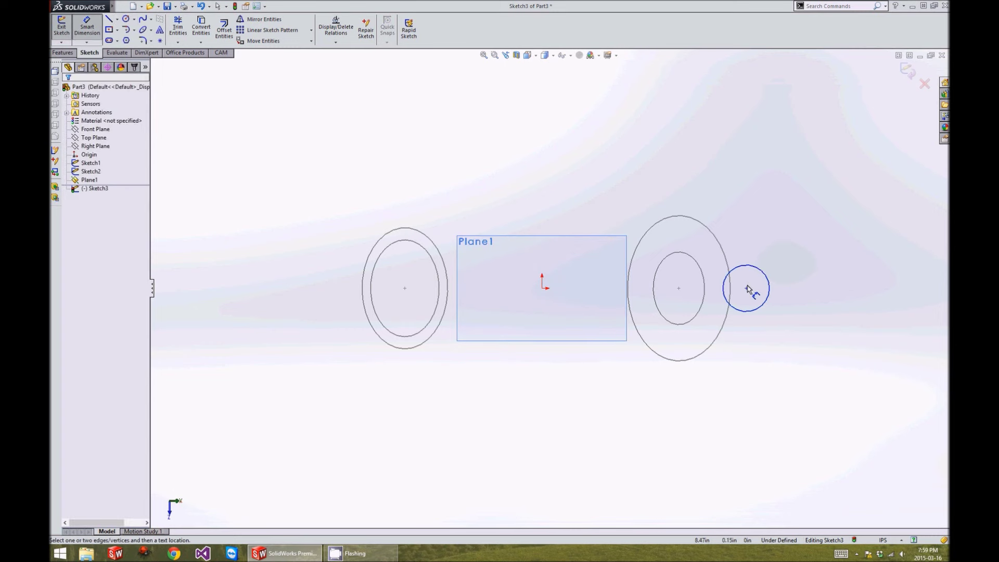
left_click(746, 289)
left_click(542, 288)
left_click(603, 385)
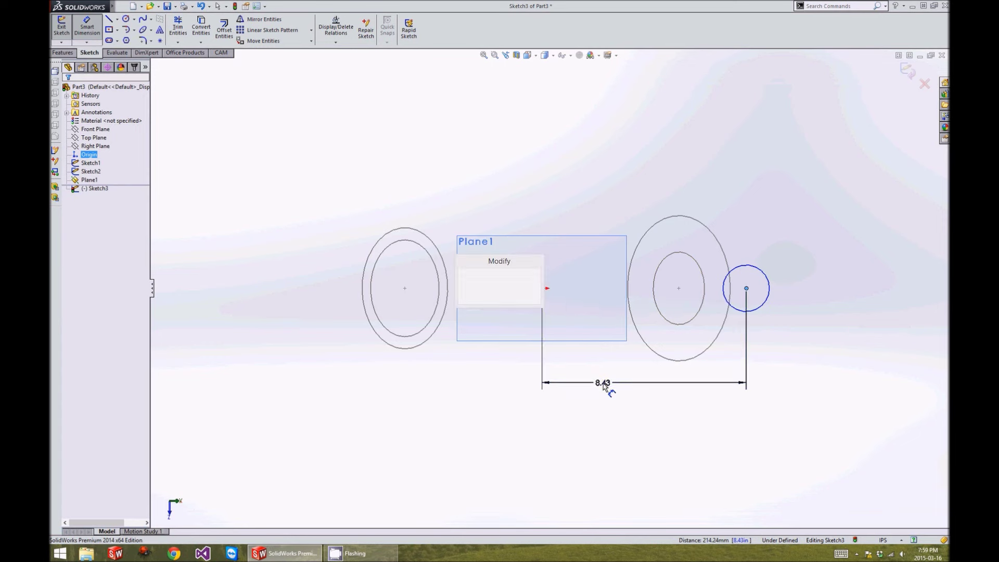
type("8")
key("Return")
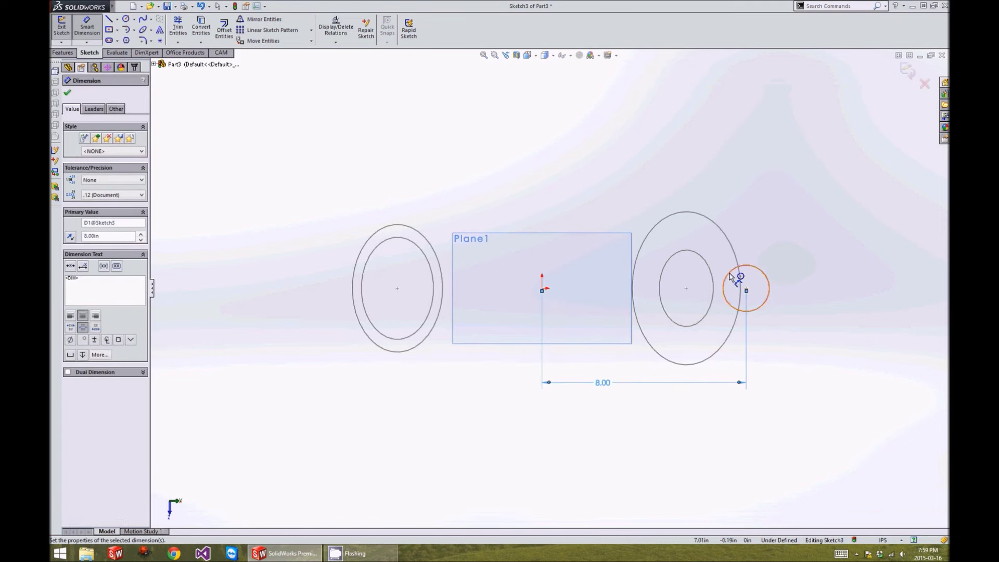
- Dimension the new circle's diameter as 2.5 in
left_click(730, 273)
left_click(785, 218)
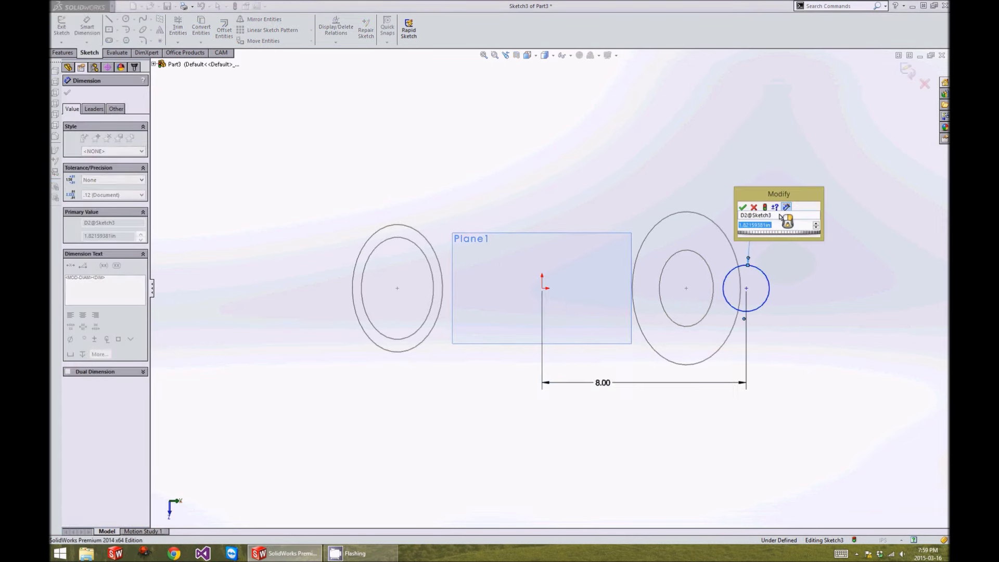
type("2.5")
key("Return")
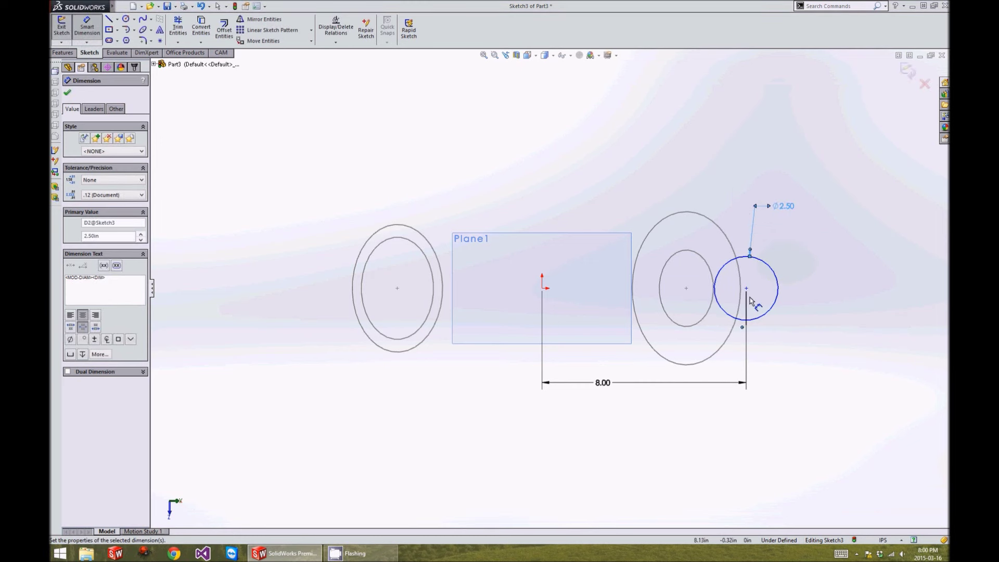
- Add a horizontal relation between the circle's centre and the origin and exit the sketch
left_click(747, 289)
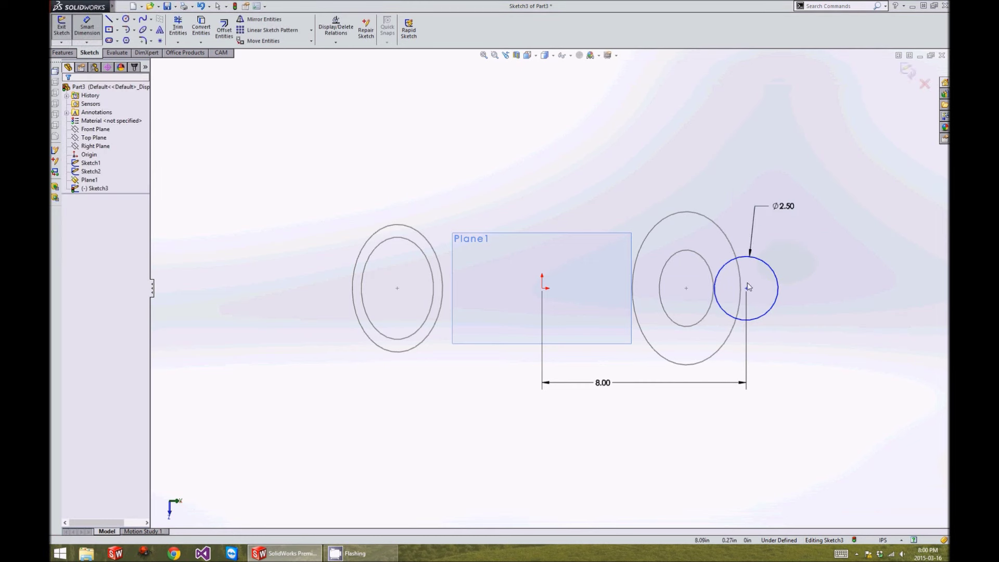
left_click(541, 288, "ctrl")
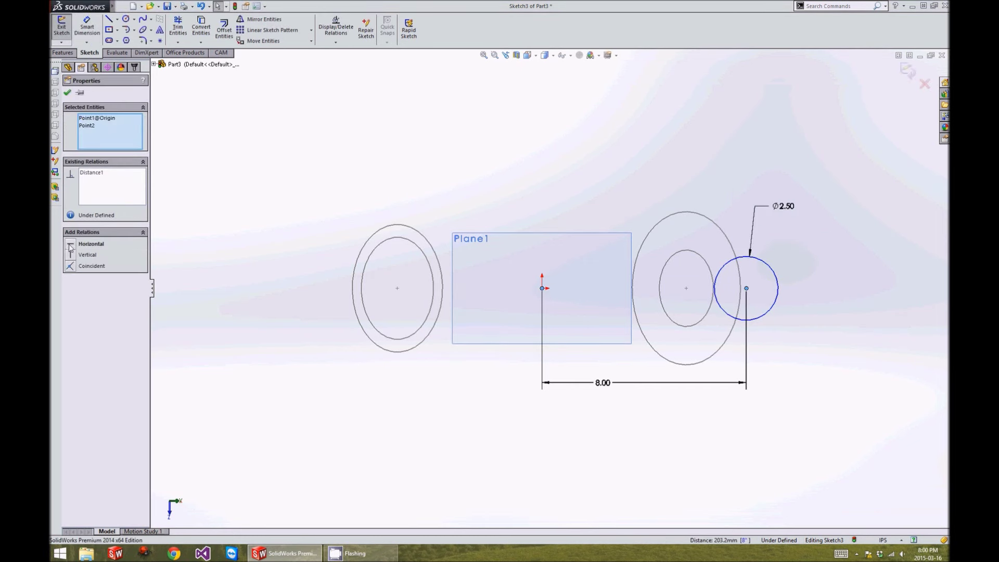
left_click(70, 245)
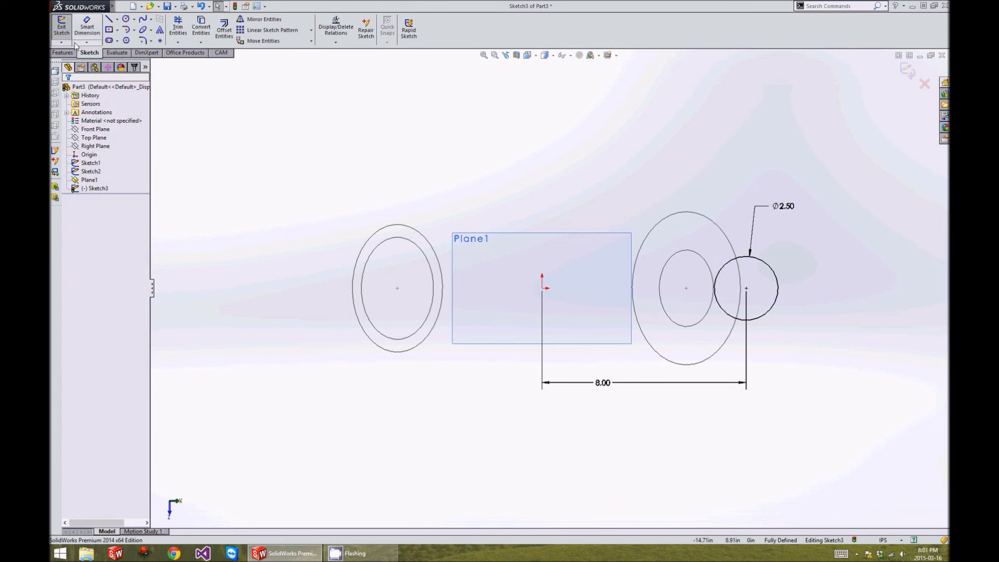
left_click(62, 26)
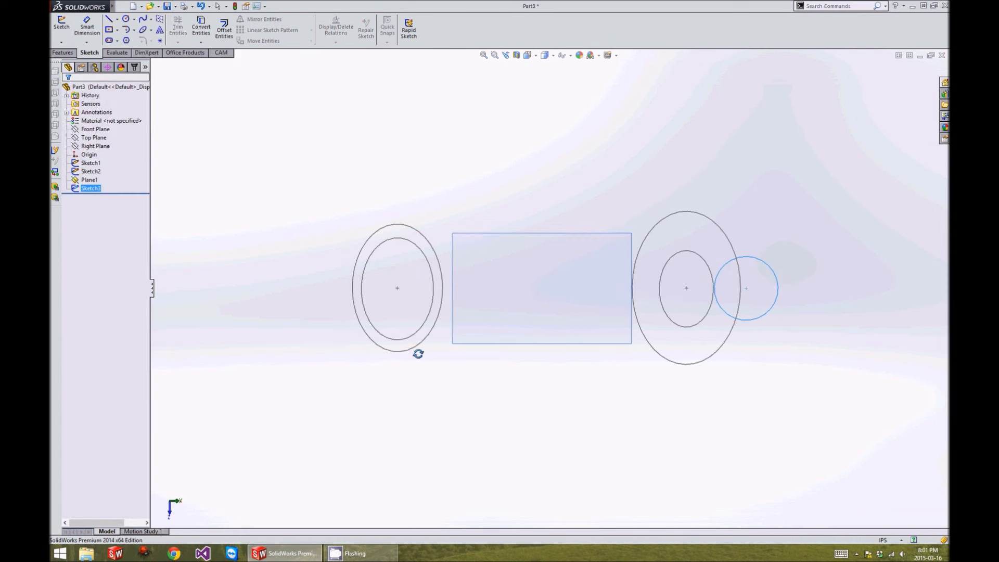
- Try to loft through the five circles in order, from the largest Top Plane circle around to the angled-plane circle, without guide curves
mouse_move(418, 354)
middle_mouse_down()
mouse_move(406, 283)
mouse_move(339, 153)
mouse_move(411, 261)
mouse_move(417, 217)
mouse_move(433, 221)
middle_mouse_up()
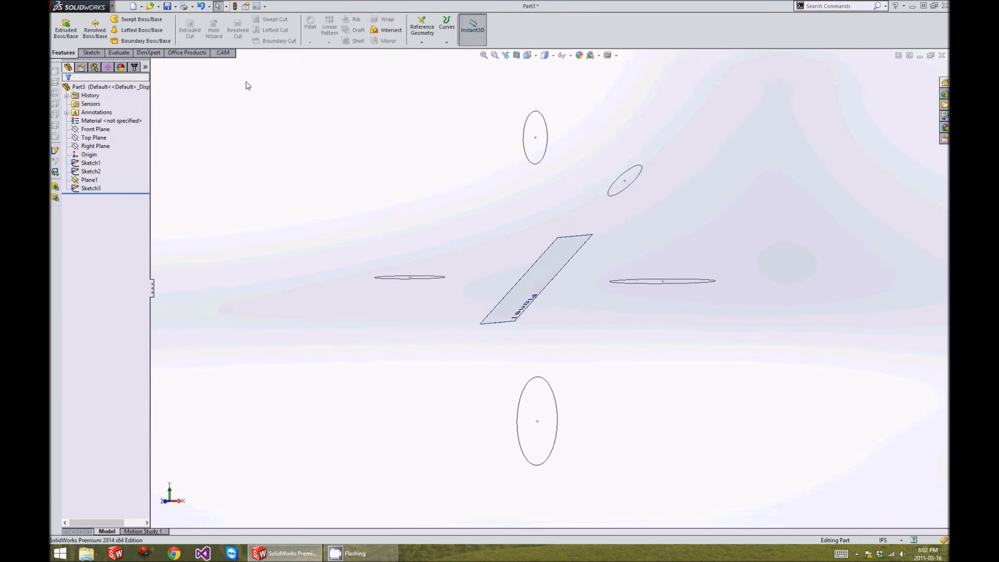
left_click(137, 32)
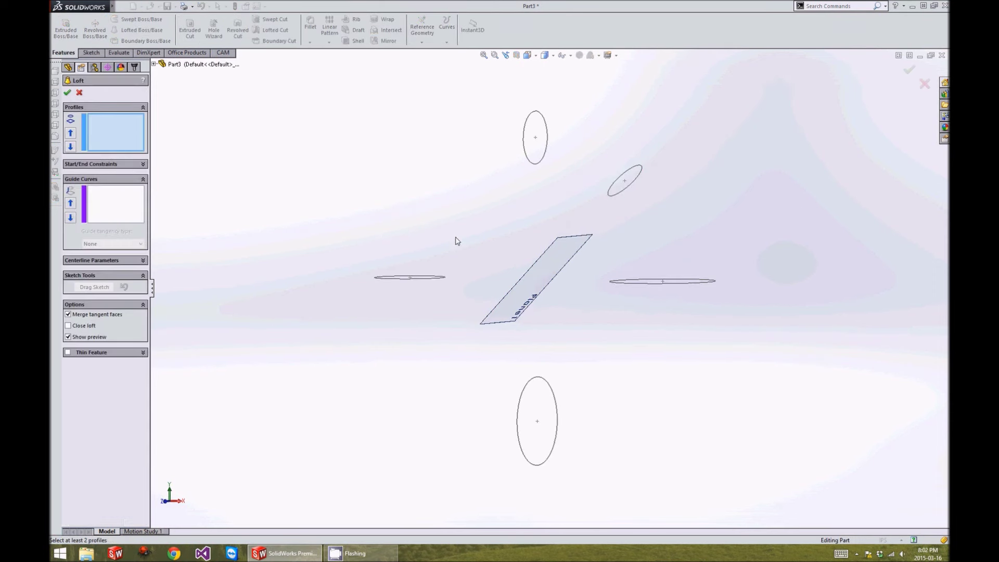
middle_click_drag(674, 310, 628, 305)
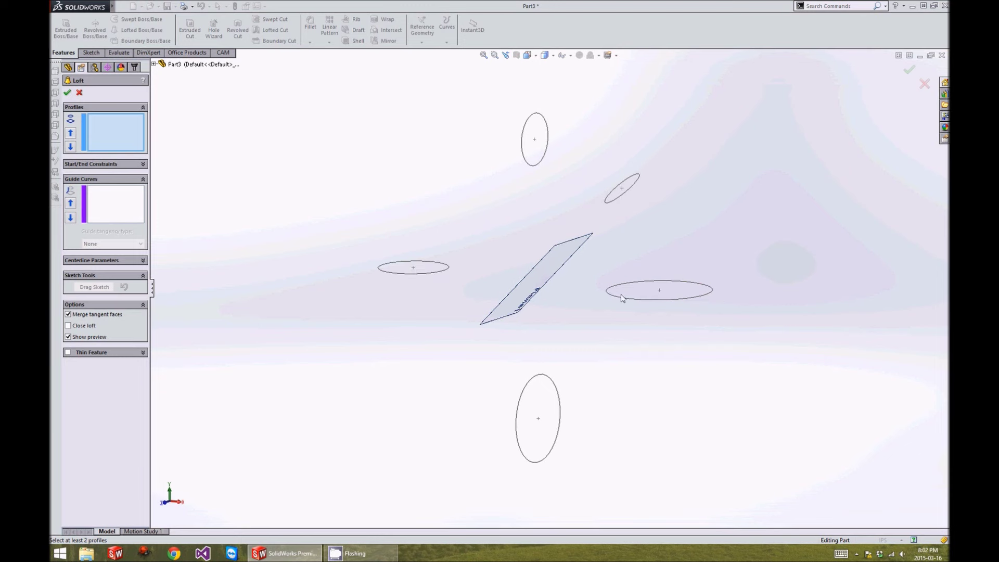
left_click(621, 301)
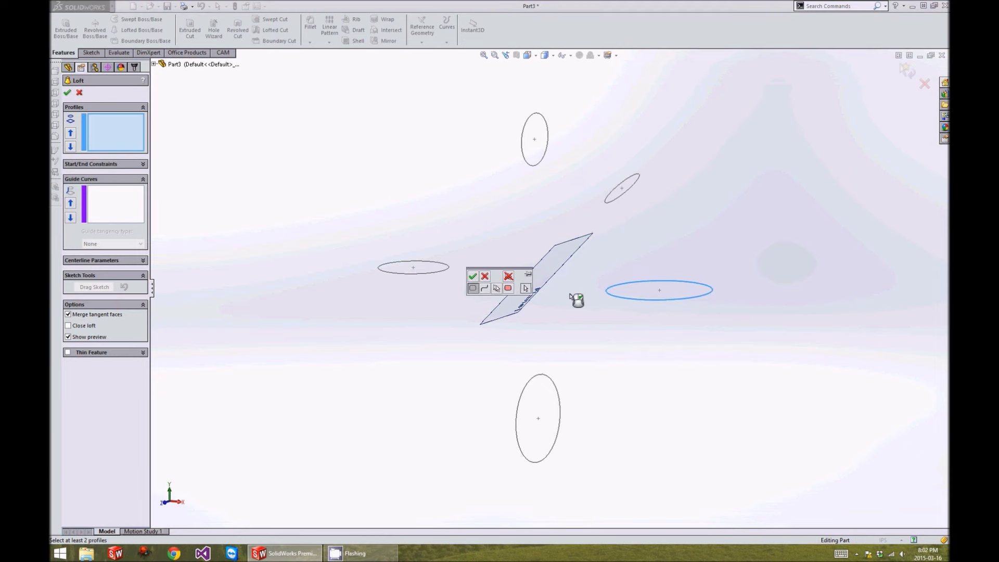
left_click(473, 276)
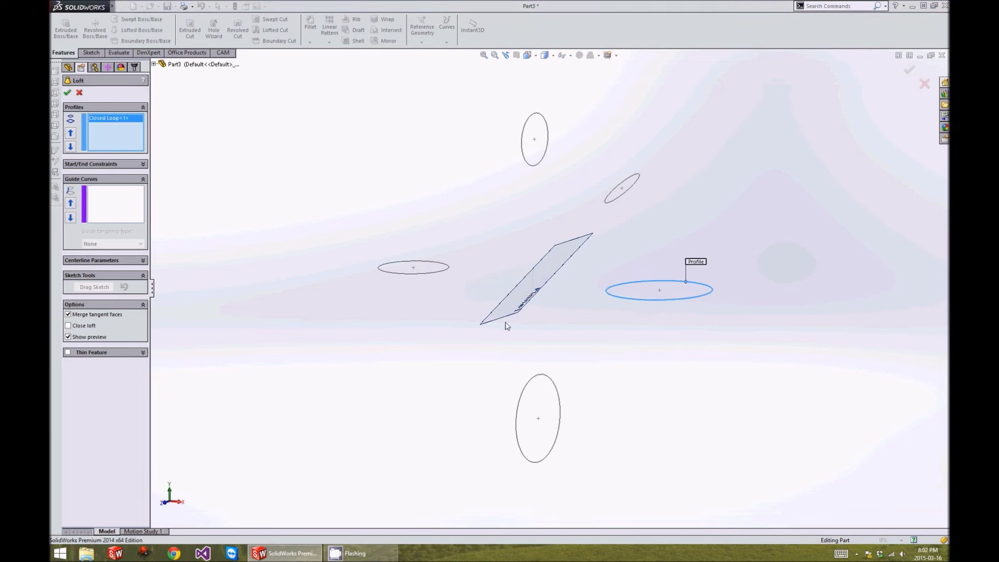
left_click(524, 387)
left_click(472, 276)
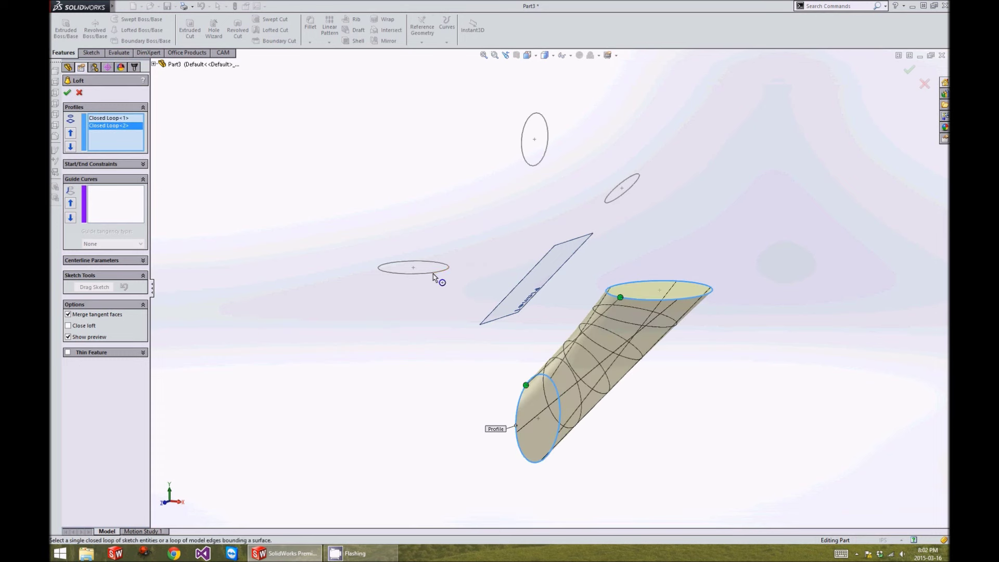
left_click(436, 277)
left_click(472, 278)
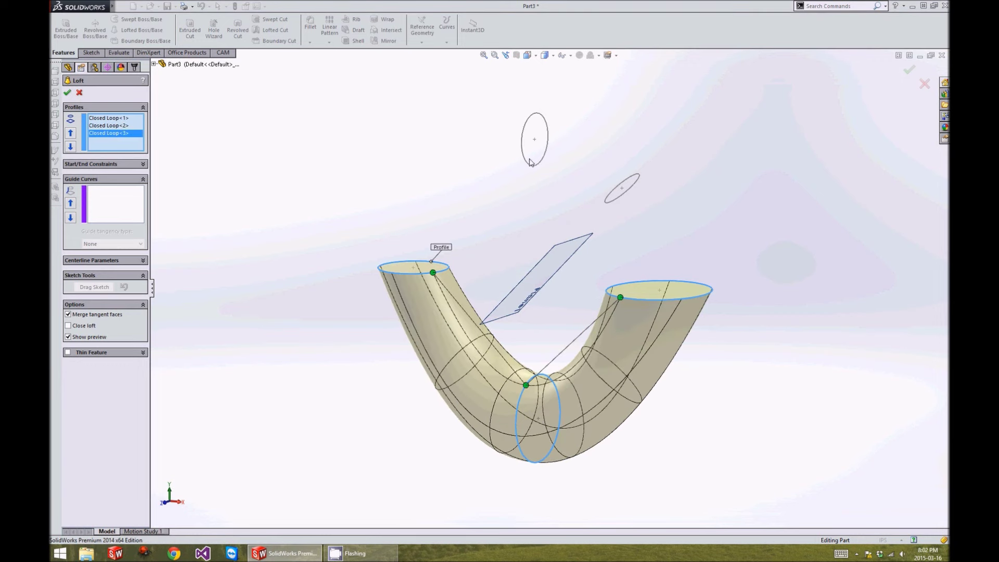
left_click(528, 166)
left_click(472, 278)
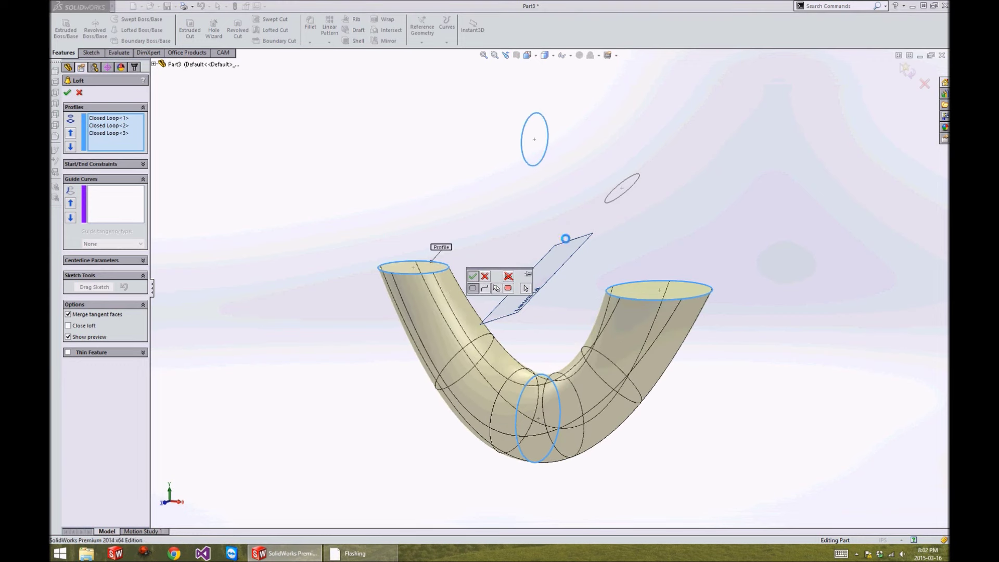
left_click(608, 199)
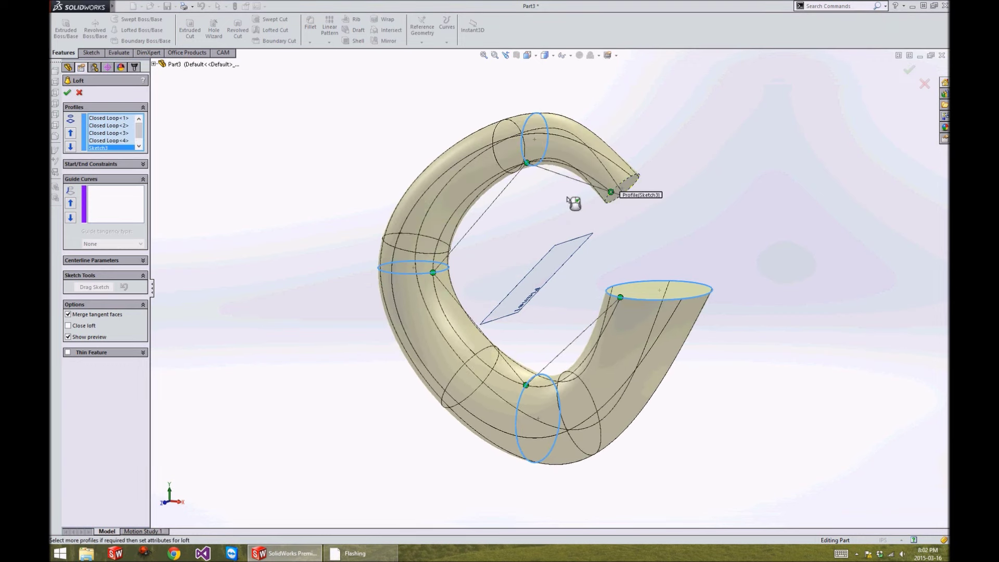
middle_click_drag(558, 252, 602, 231)
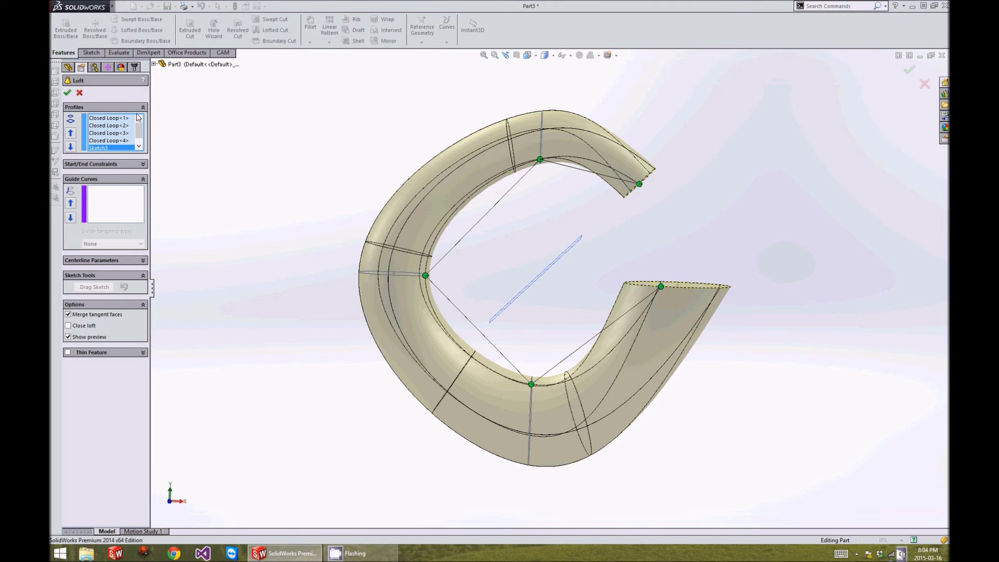
key("Escape")
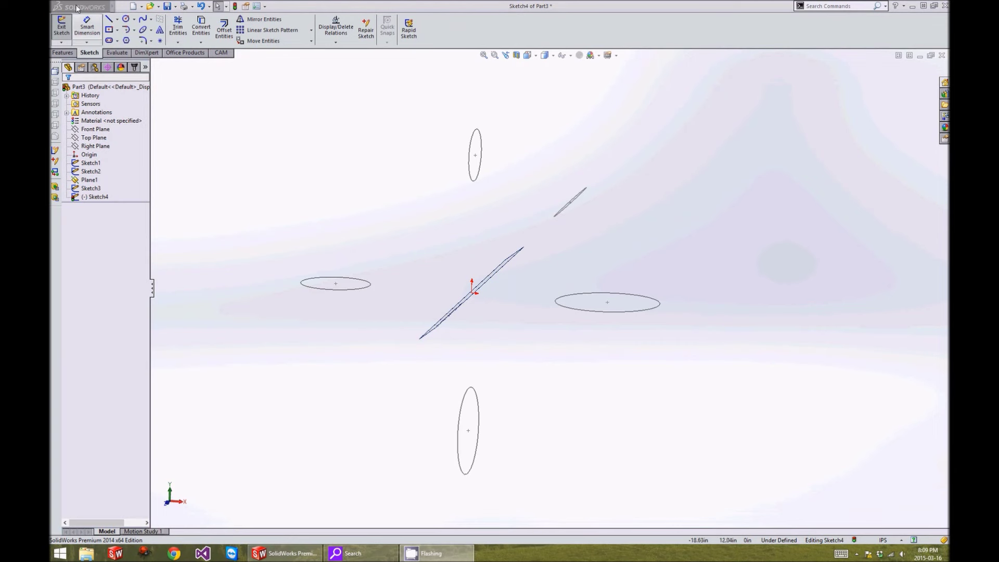
- In the front view, sketch two vertical lines about 0.15 in long, running down from the outer and inner ends of the largest Top Plane circle
left_click(109, 20)
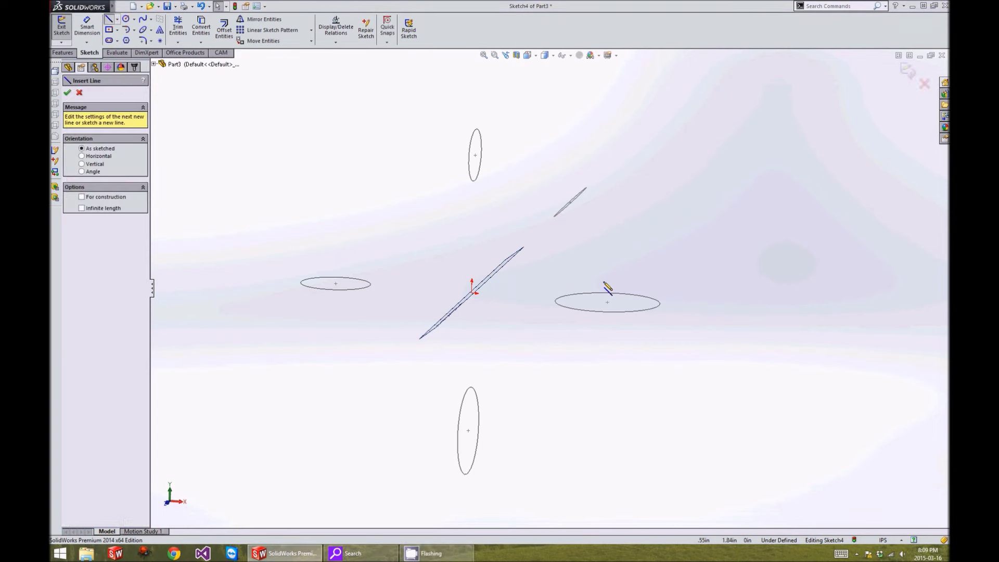
key("ctrl+1")
scroll(756, 285, "down", 5)
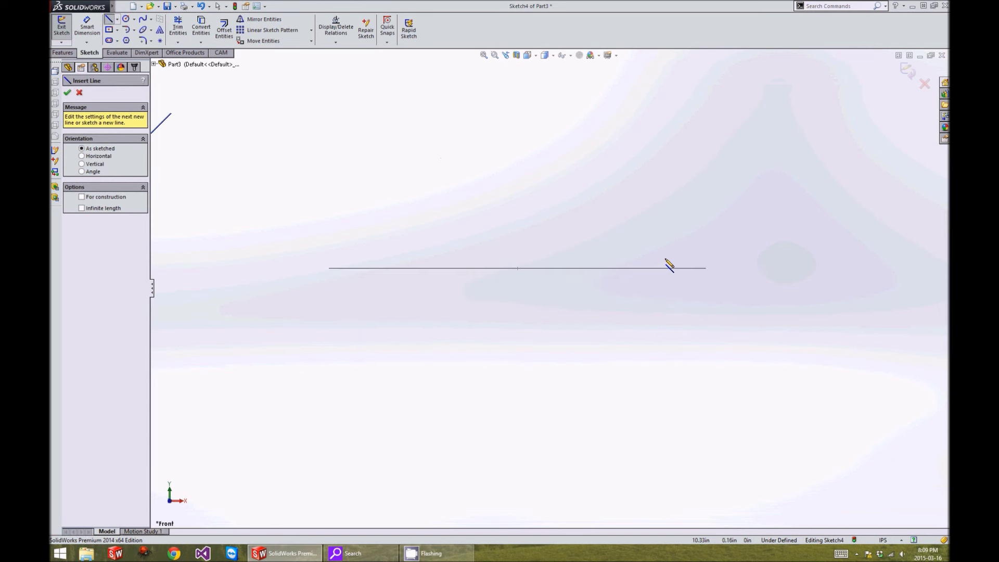
left_click(705, 268)
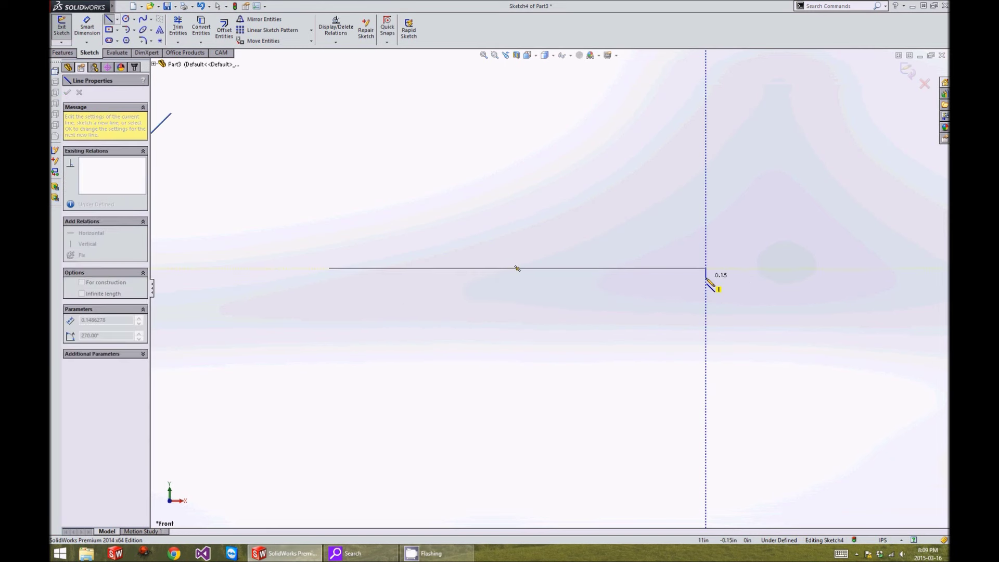
left_click(706, 277)
key("Escape")
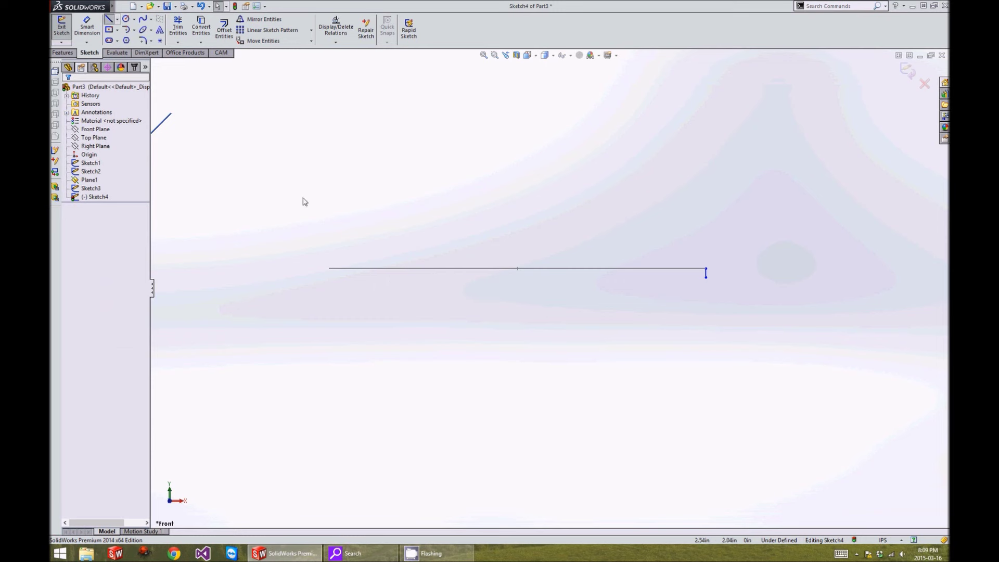
left_click(329, 268)
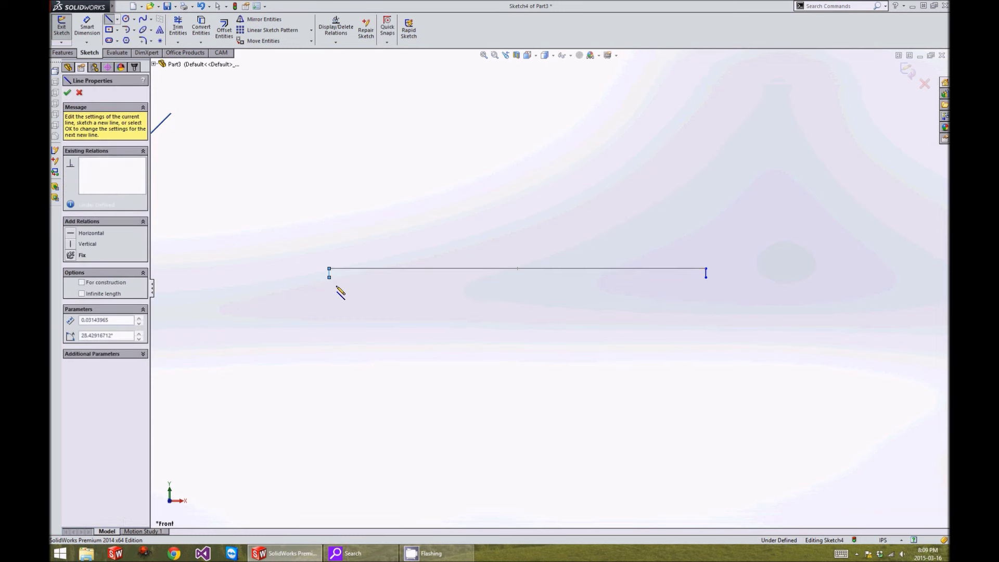
key("Escape")
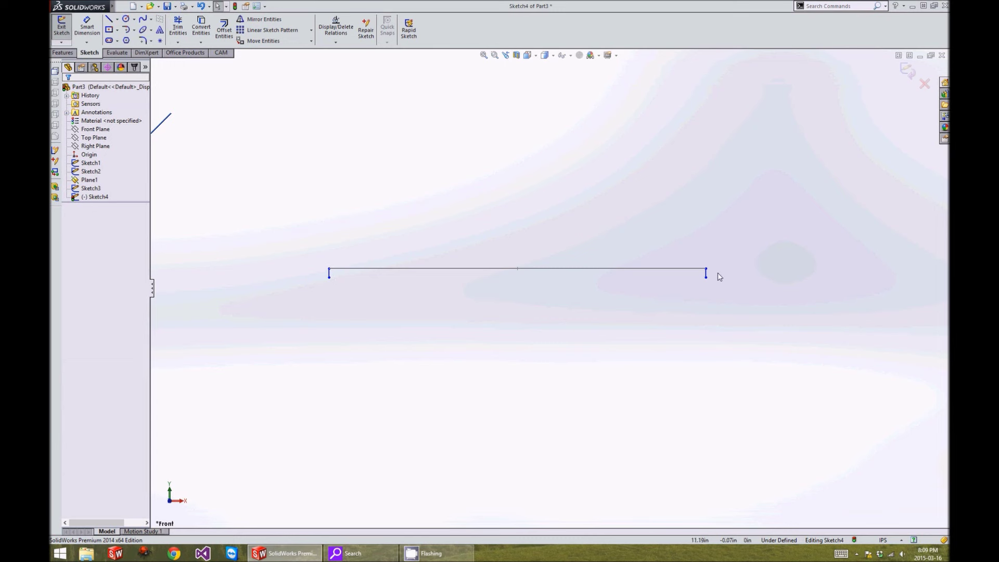
- Add a pierce relation between the outer vertical line's upper endpoint and the largest Top Plane circle
left_click_drag(706, 268, 739, 268)
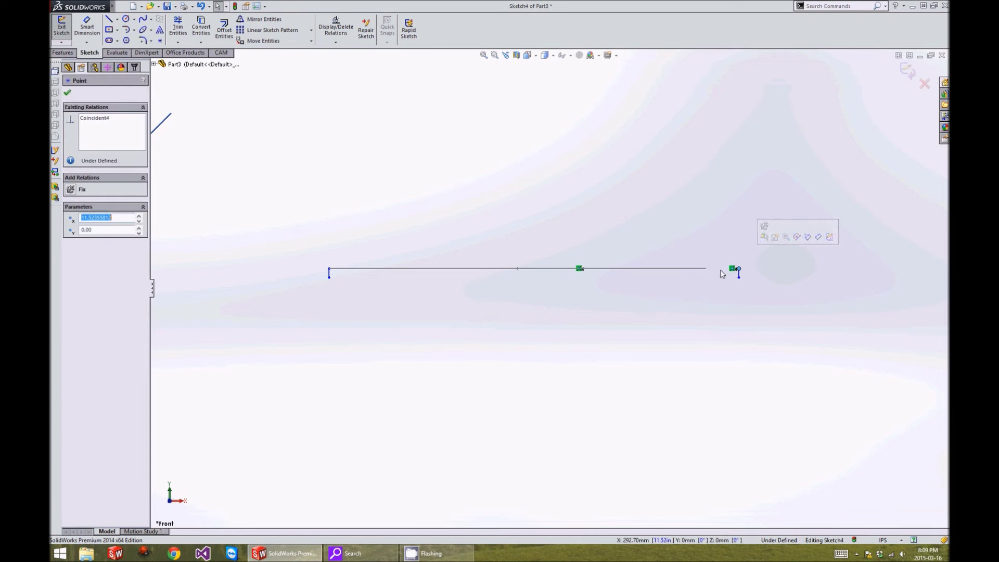
left_click(707, 270)
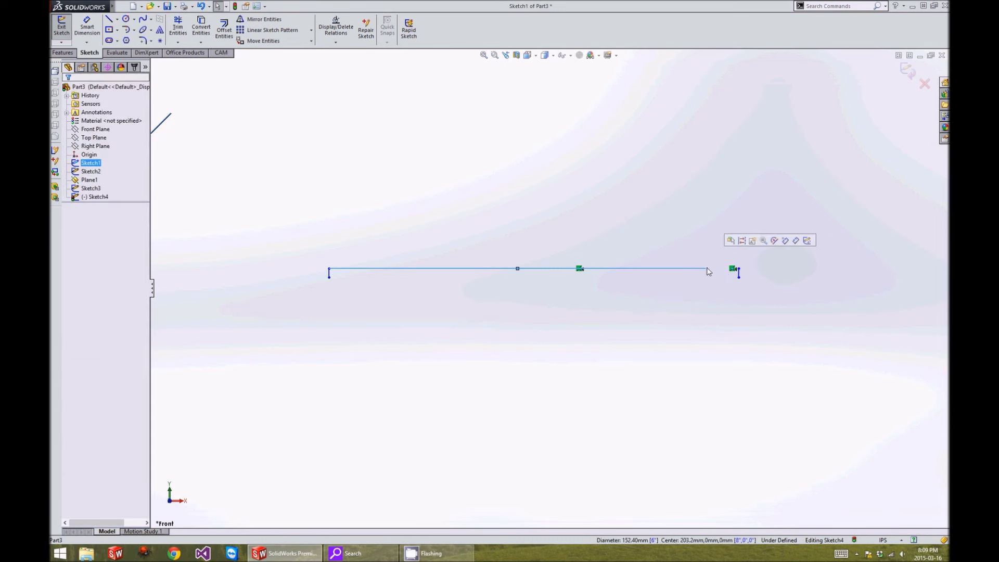
left_click(738, 270, "ctrl")
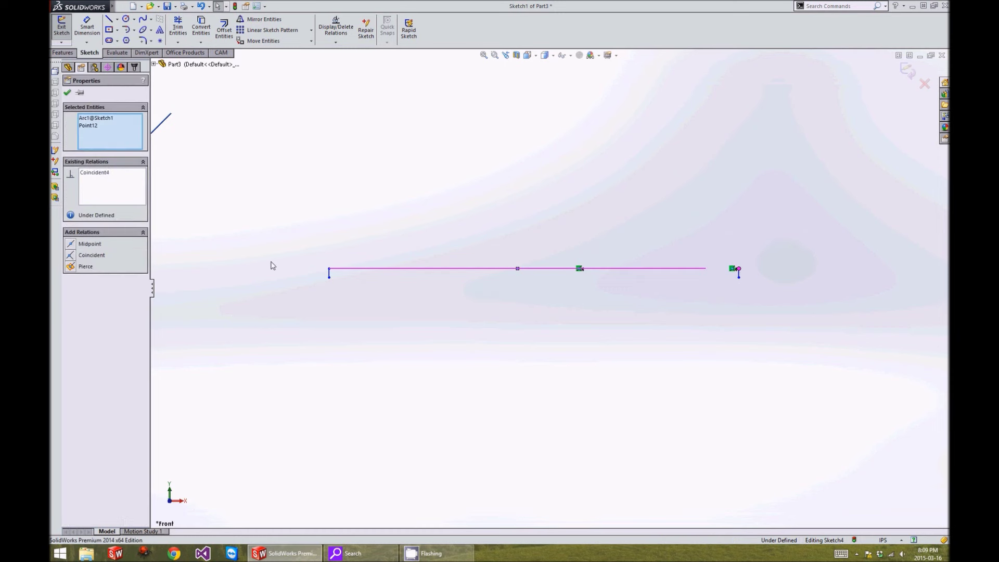
left_click(71, 267)
left_click(338, 280)
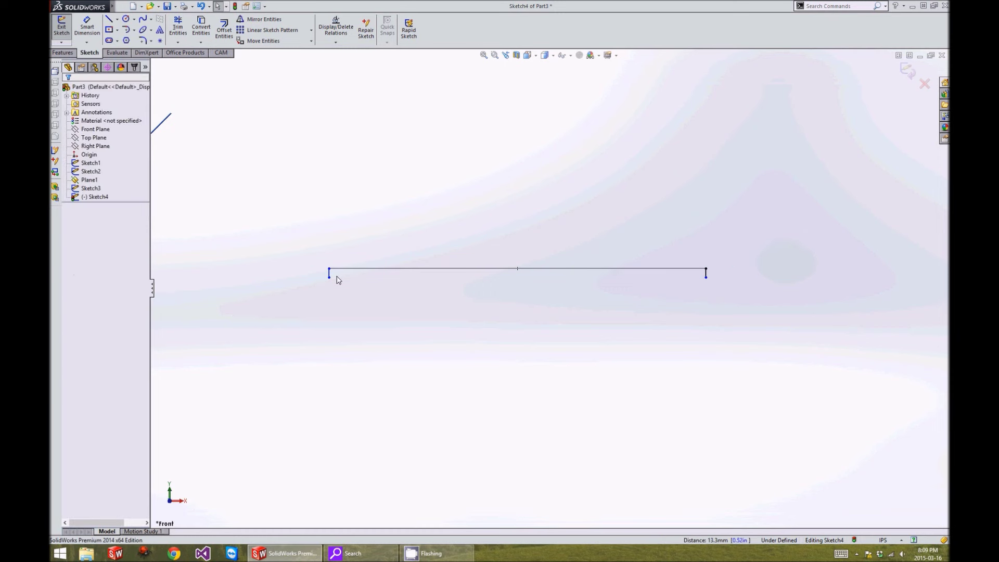
- Add a pierce relation between the inner vertical line's upper endpoint and the largest Top Plane circle
left_click_drag(329, 270, 285, 270)
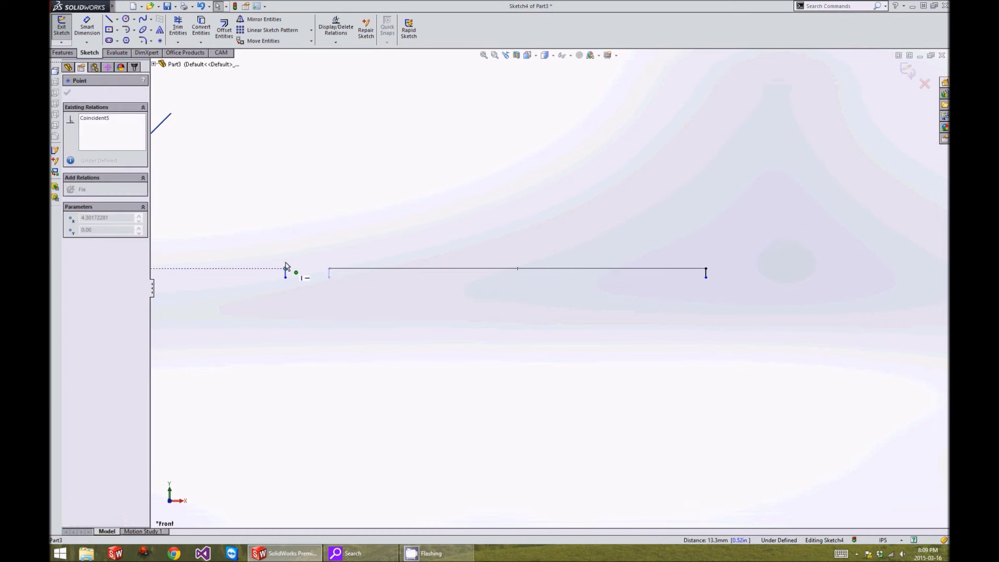
left_click(328, 269, "ctrl")
left_click(71, 266)
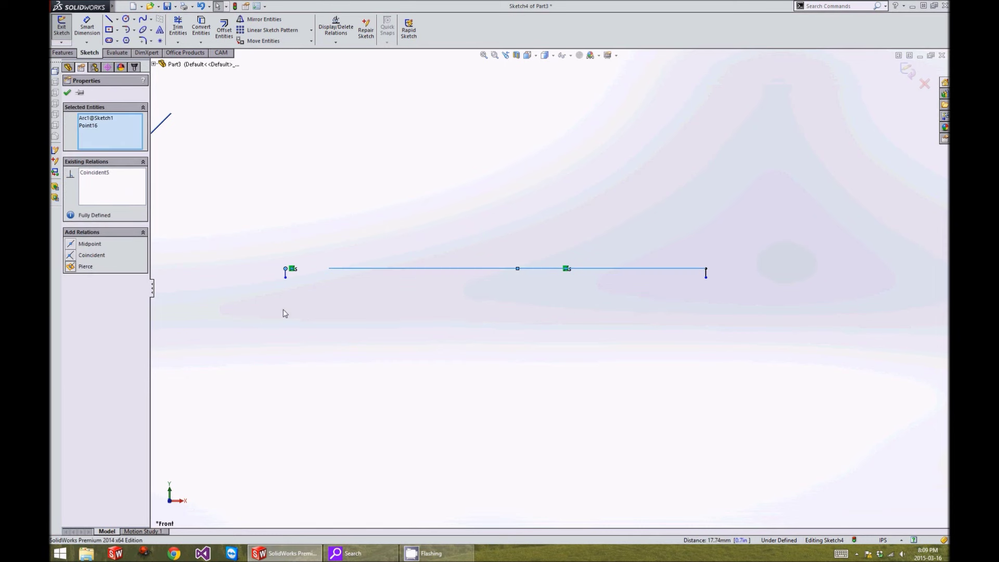
left_click(360, 317)
- Sketch two horizontal lines about 0.27 in long, running in opposite directions from the upper end of the circle below the origin
scroll(374, 317, "up", 5)
middle_click_drag(370, 440, 379, 274, "ctrl")
scroll(383, 325, "down", 1)
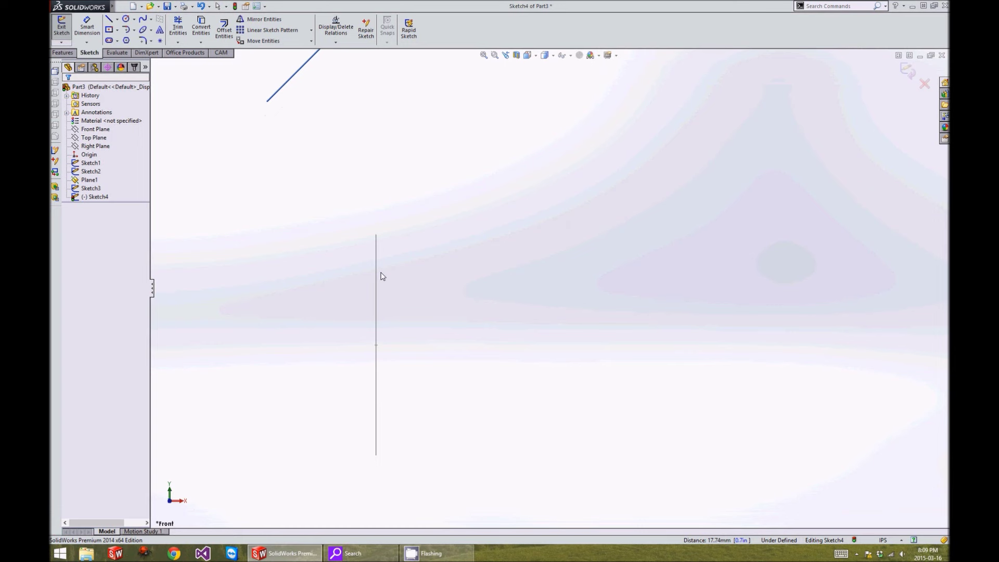
left_click(109, 20)
left_click(376, 234)
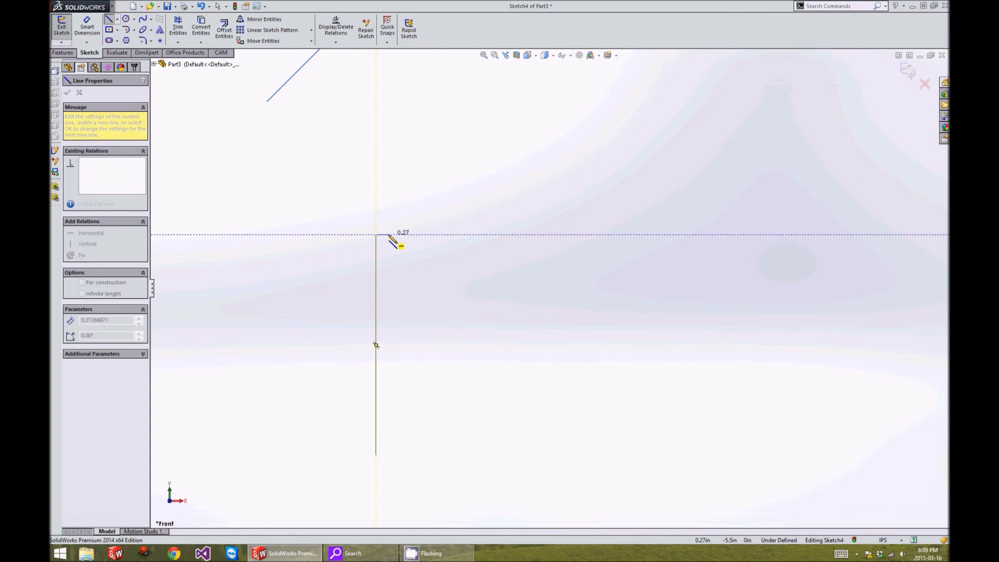
left_click(390, 234)
key("Escape")
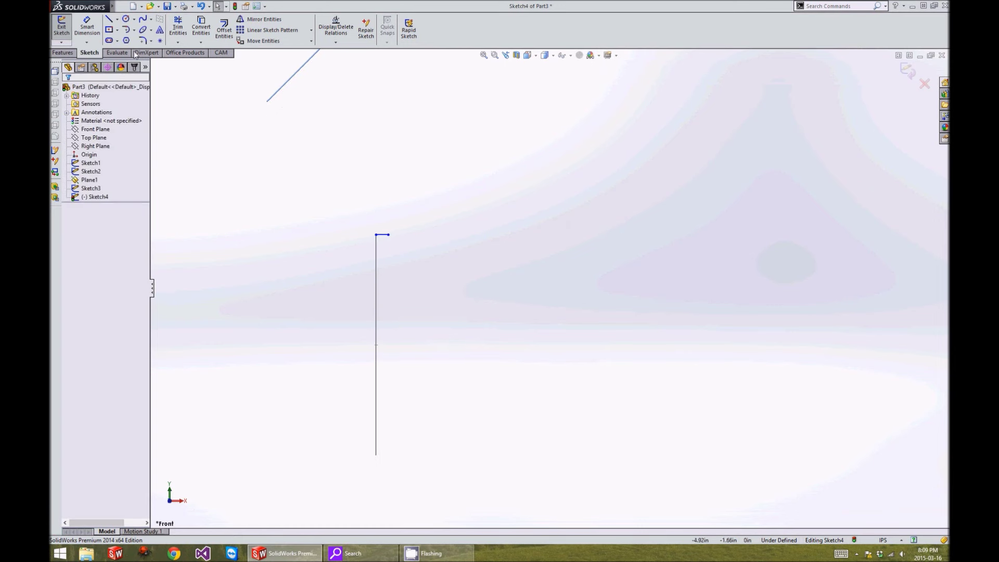
left_click(109, 20)
left_click(375, 235)
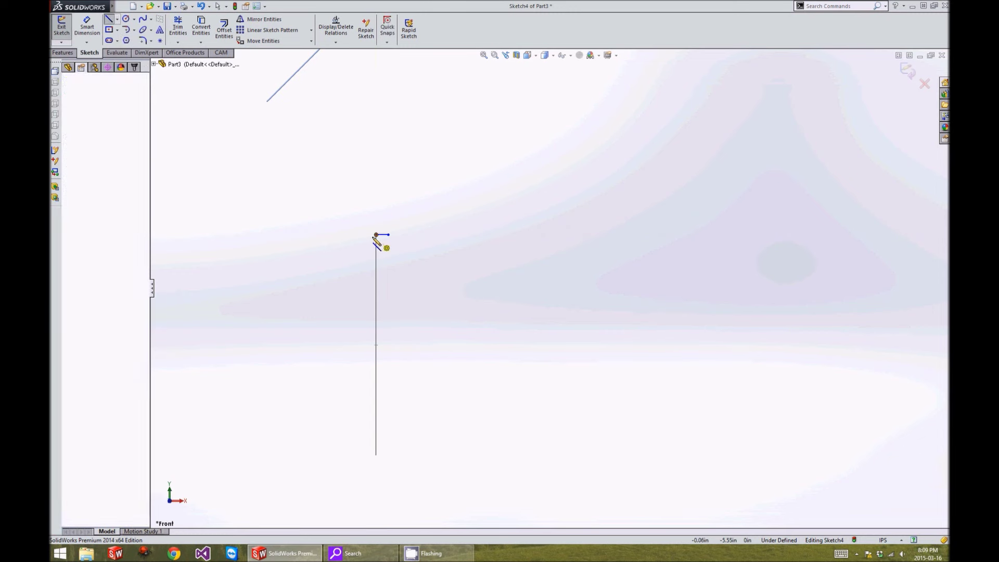
key("Escape")
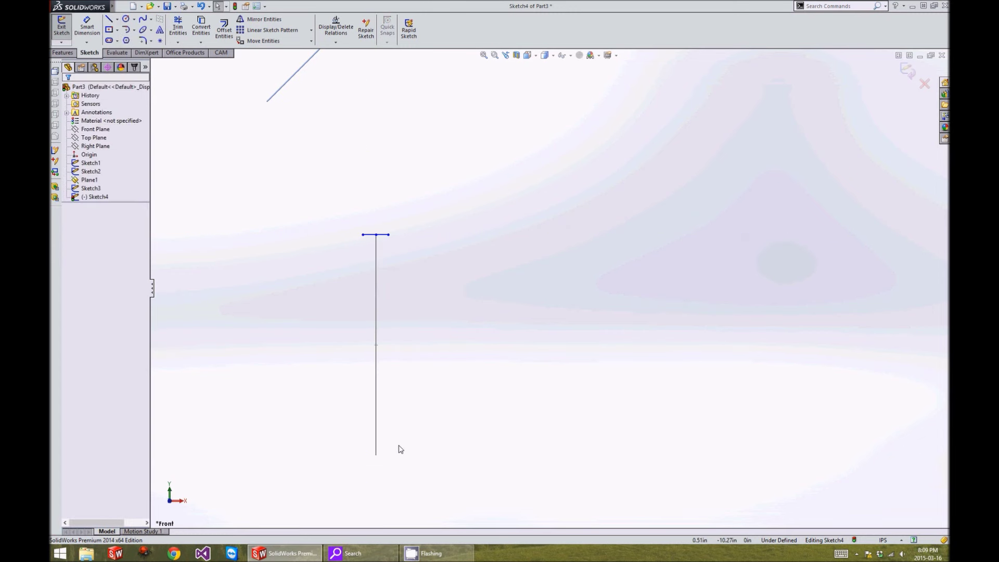
- Sketch two short horizontal lines running in opposite directions from the lower end of the circle below the origin
left_click(116, 20)
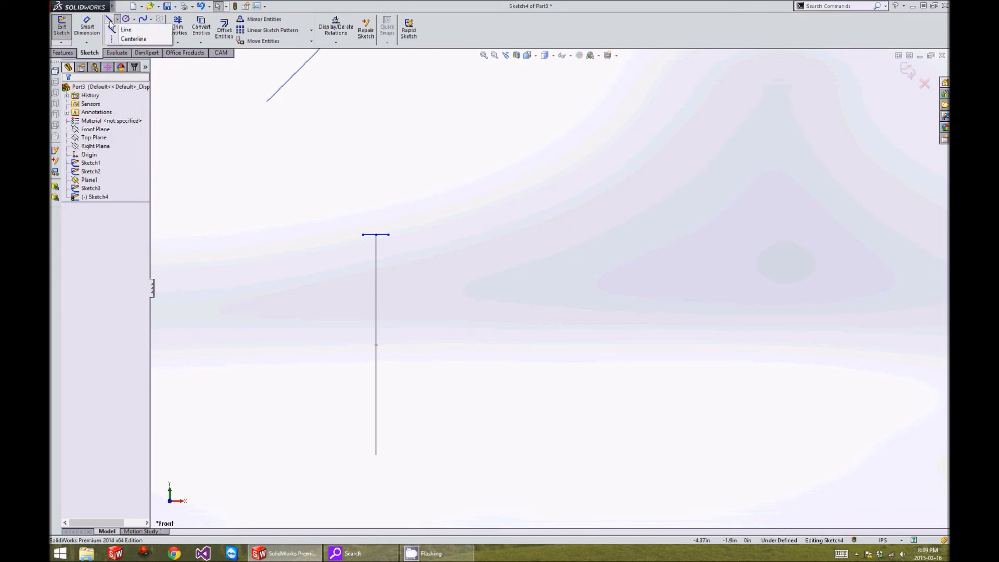
left_click(120, 30)
left_click(376, 454)
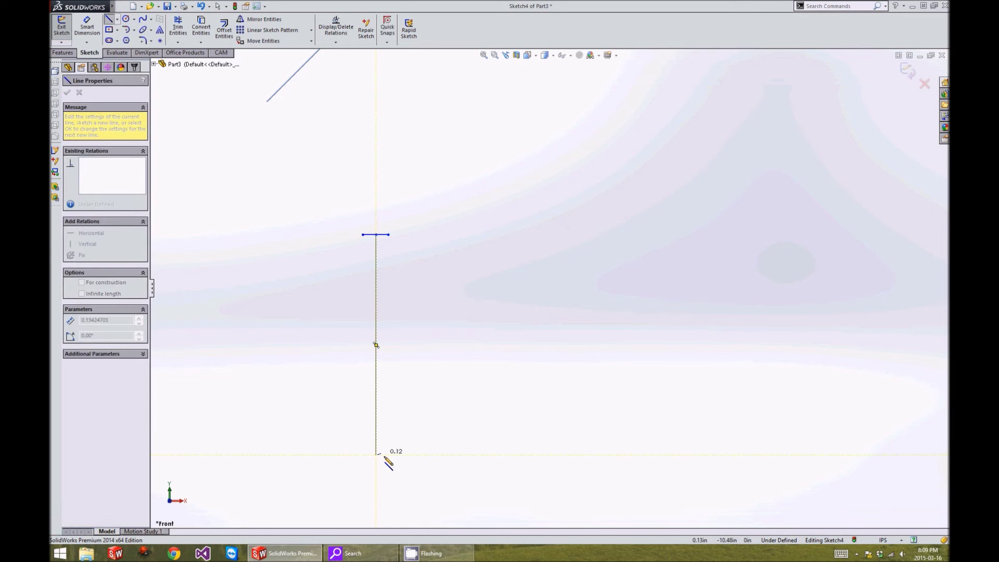
left_click(389, 455)
key("Escape")
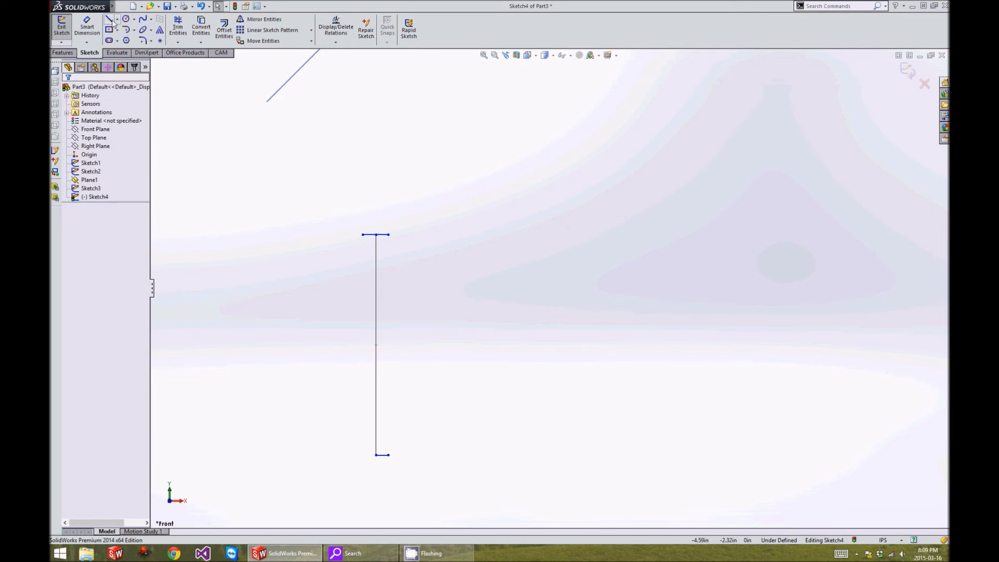
left_click(111, 20)
left_click(376, 455)
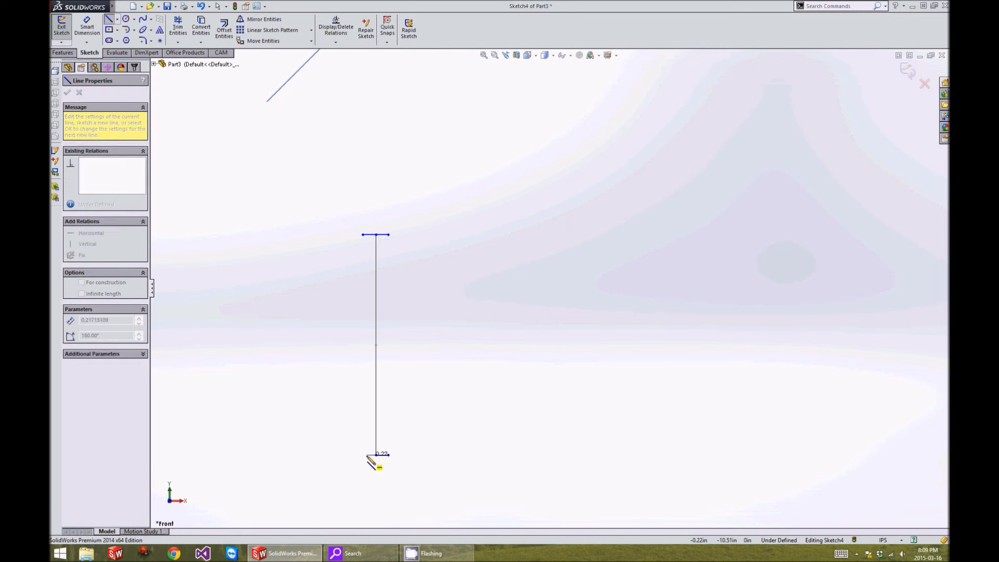
key("Escape")
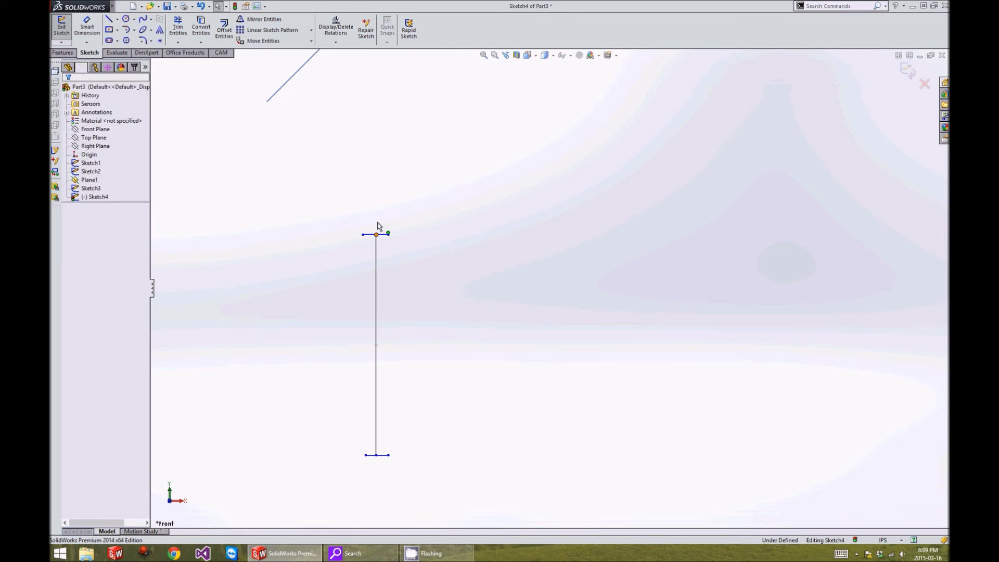
- Add a pierce relation between the upper horizontal lines' shared point and the circle below the origin
mouse_move(376, 234)
left_mouse_down()
mouse_move(393, 223)
mouse_move(380, 215)
left_mouse_up()
left_click(376, 238, "ctrl")
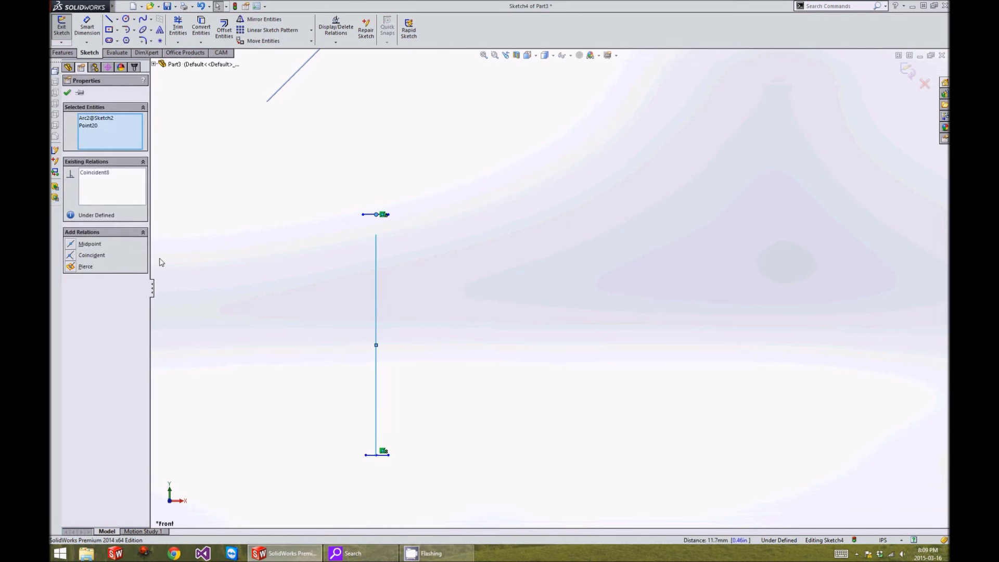
left_click(74, 267)
left_click(444, 409)
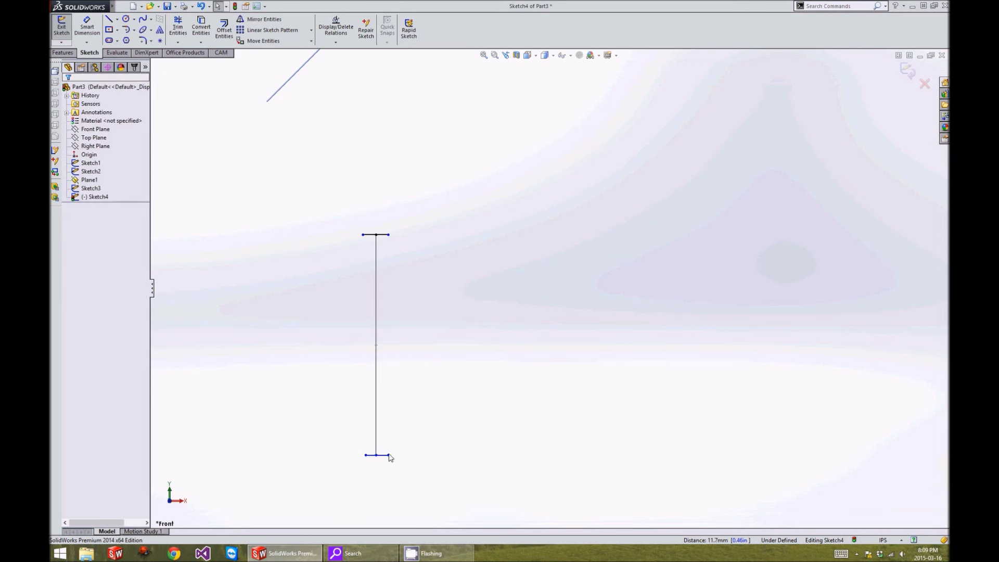
- Add a pierce relation between the lower horizontal lines' shared point and the circle below the origin
left_click_drag(376, 455, 377, 473)
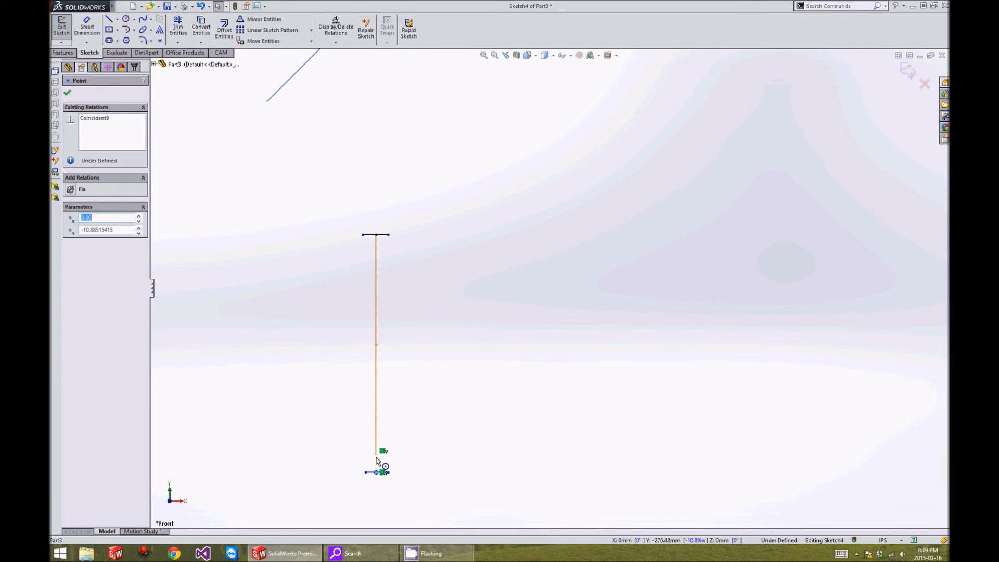
left_click(376, 458, "ctrl")
left_click(384, 472, "ctrl")
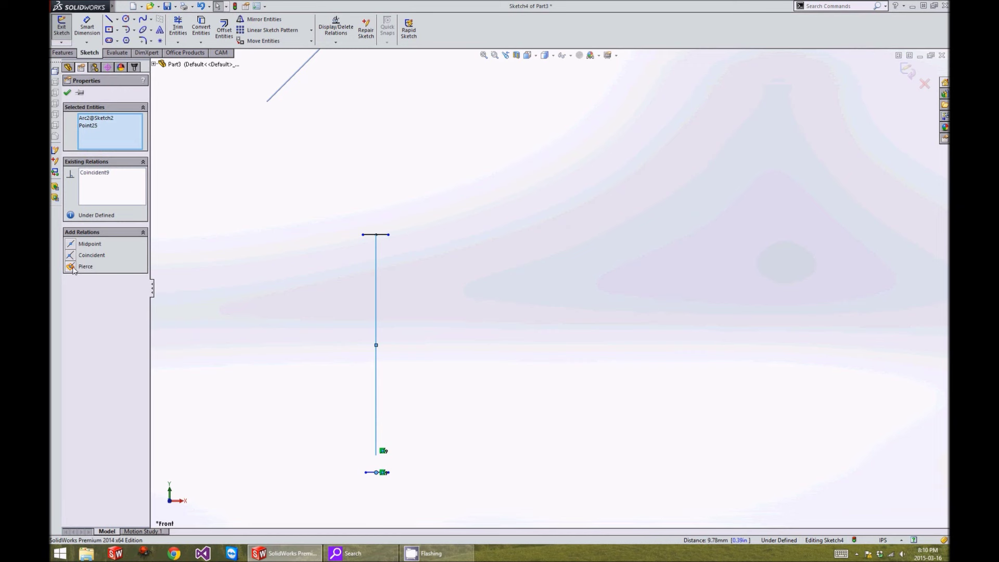
left_click(71, 266)
left_click(458, 371)
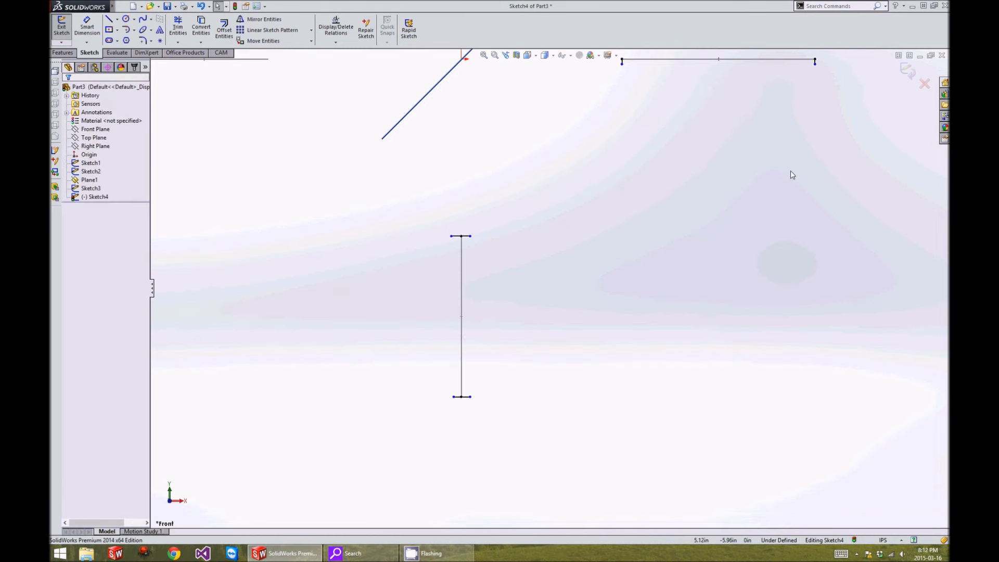
- Add an equal relation to all six short lines at the ends of the two circles
middle_click_drag(791, 171, 746, 229, "ctrl")
scroll(745, 230, "up", 2)
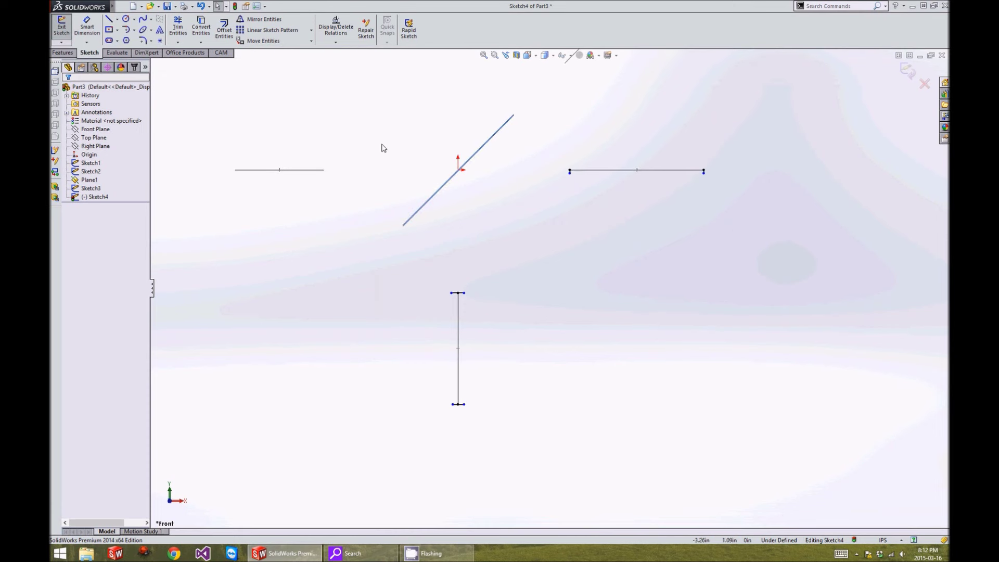
mouse_move(366, 132)
left_mouse_down()
mouse_move(476, 220)
mouse_move(758, 401)
mouse_move(761, 429)
left_mouse_up()
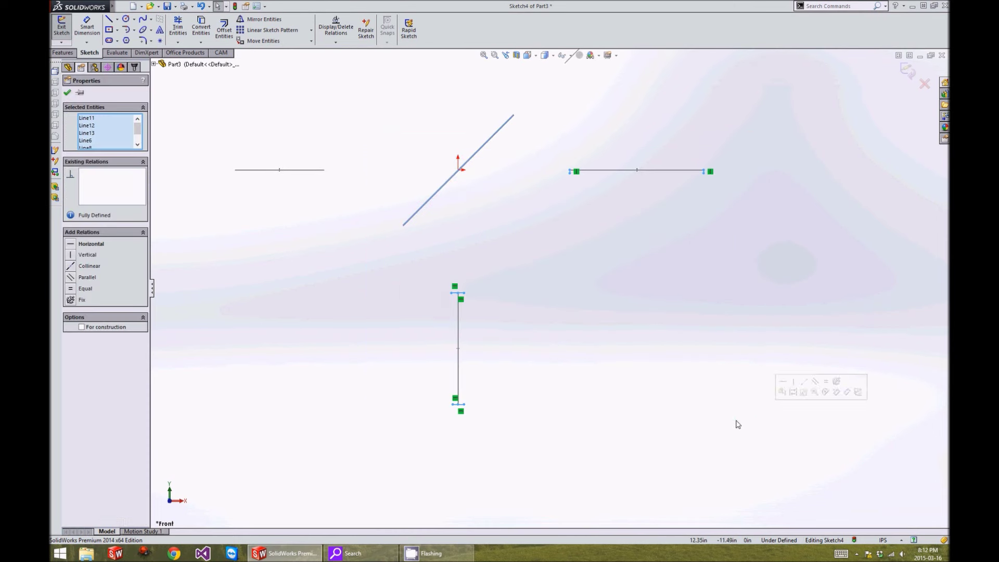
left_click(70, 290)
- Dimension the short vertical line at the outer end of the largest circle as 0.05 in
scroll(687, 194, "down", 2)
right_click_drag(736, 197, 718, 152)
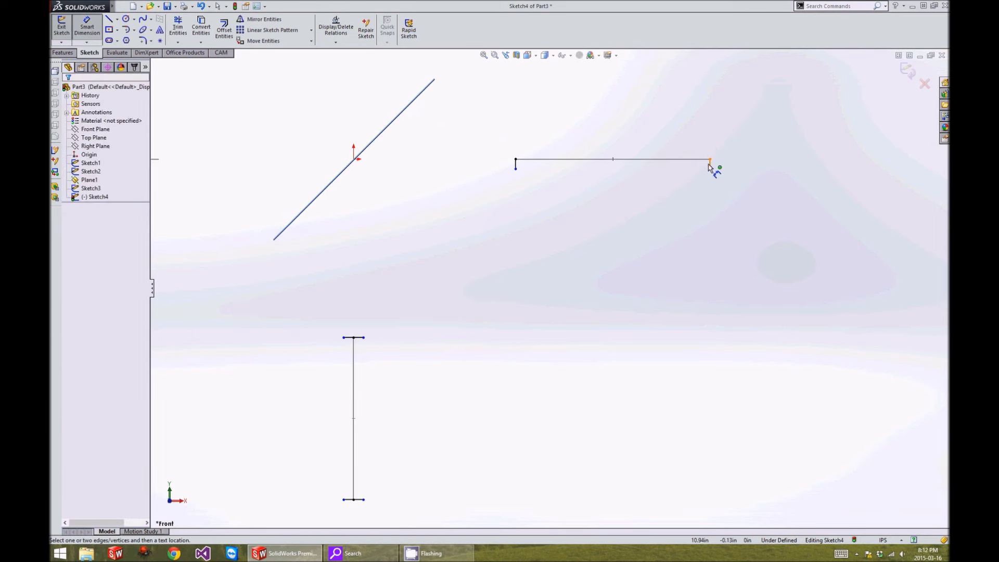
left_click(710, 164)
left_click(779, 200)
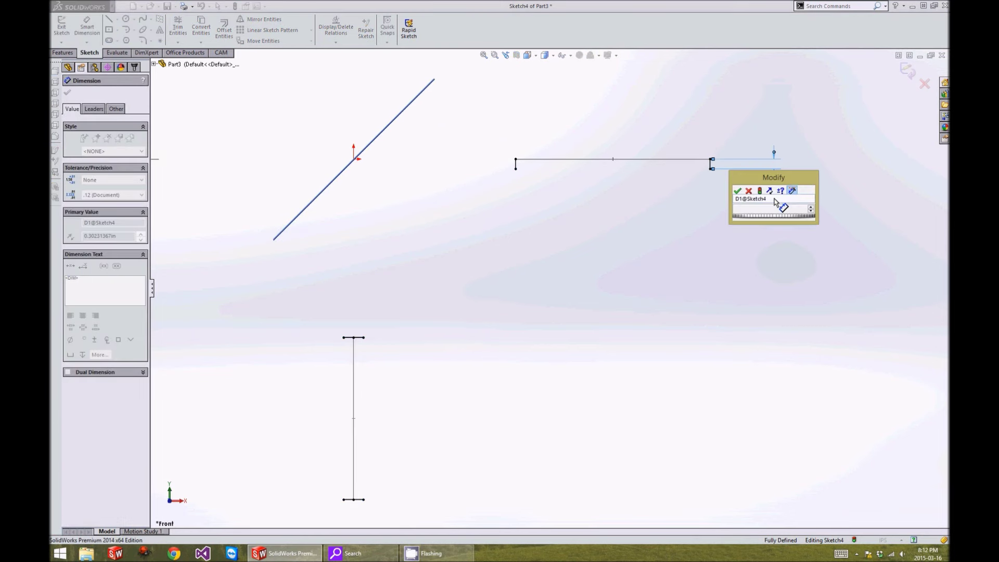
type(".")
type(".05")
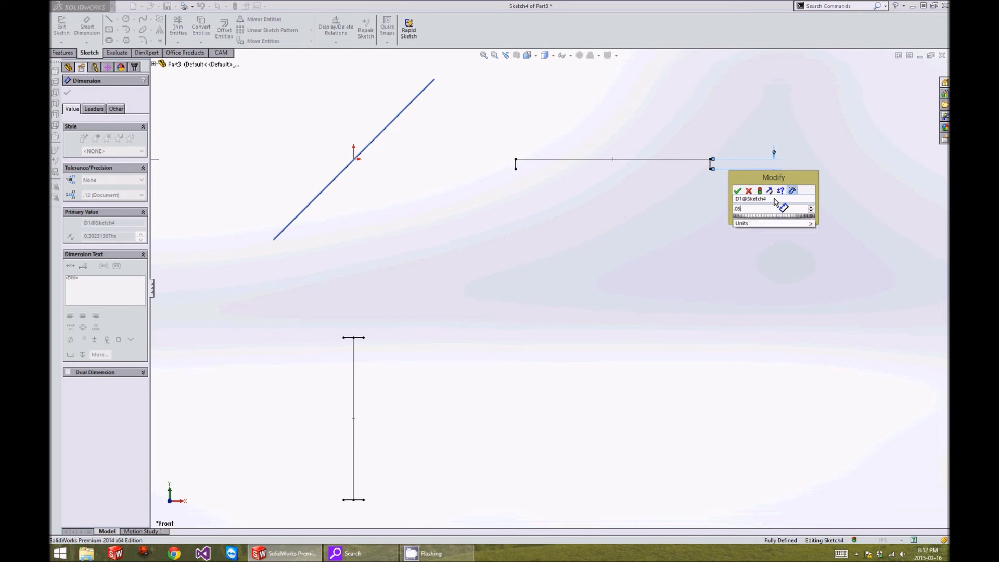
key("Return")
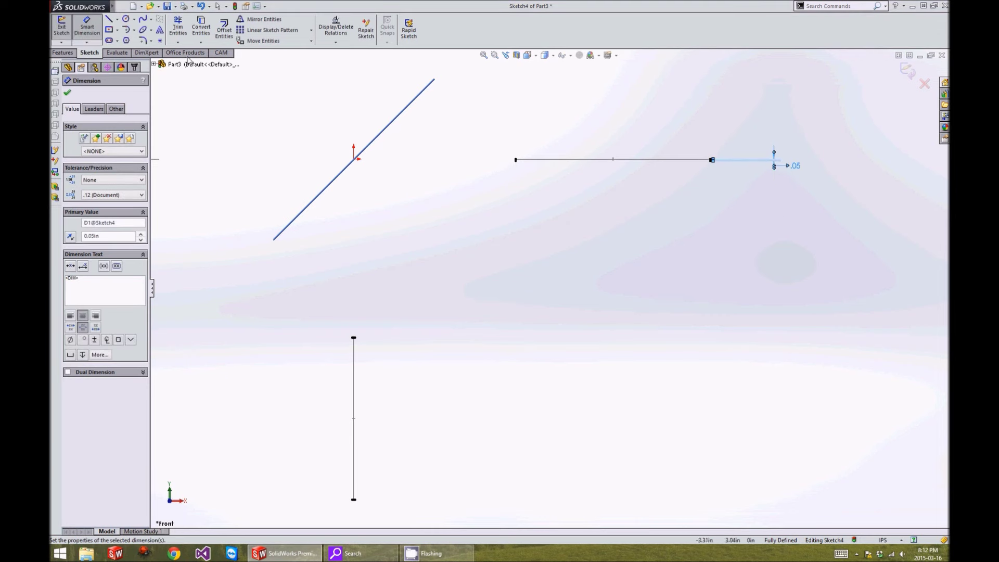
- Draw a two-point spline from the outer vertical line's lower end to the short lines at the lower circle's bottom end
left_click(142, 21)
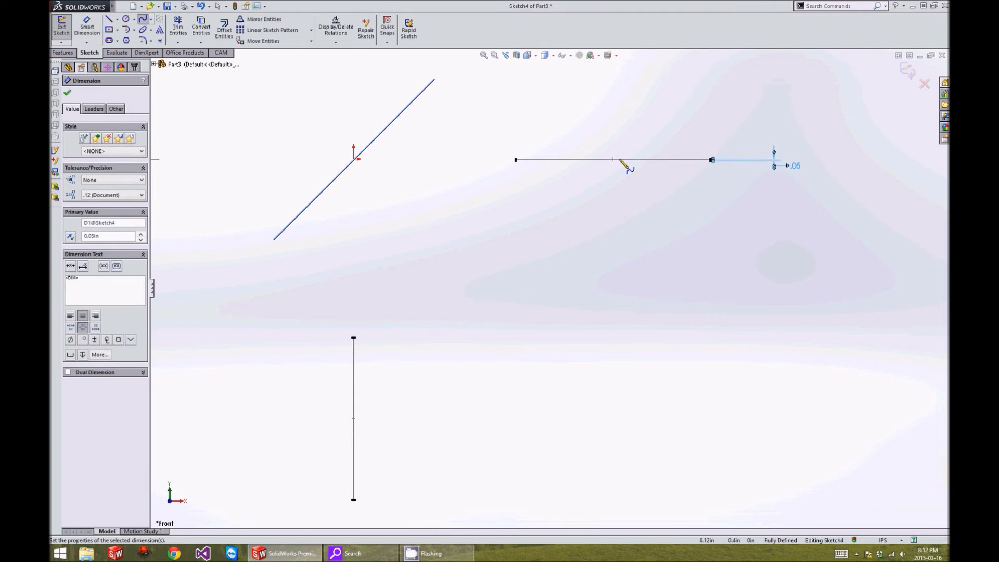
left_click(711, 160)
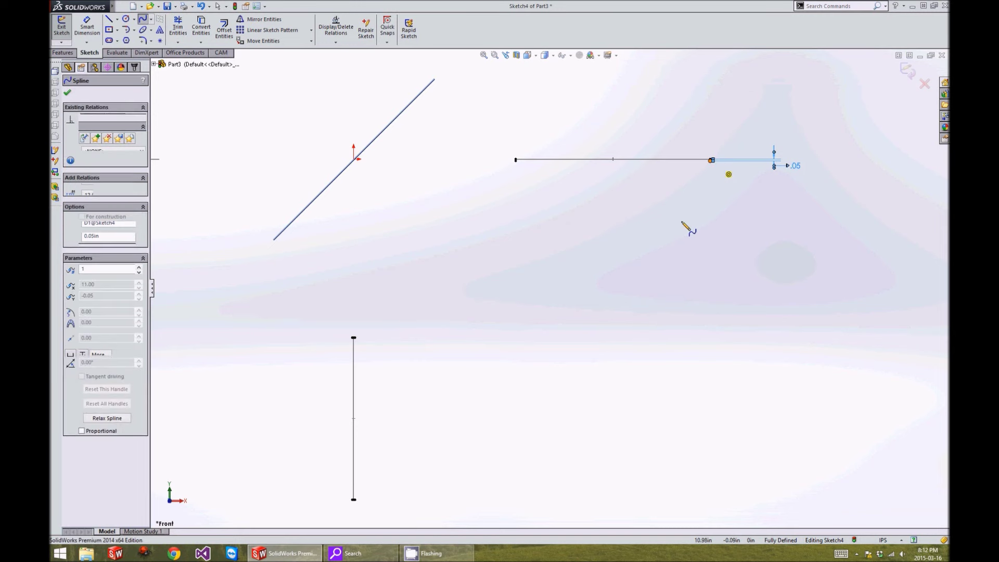
left_click(354, 500)
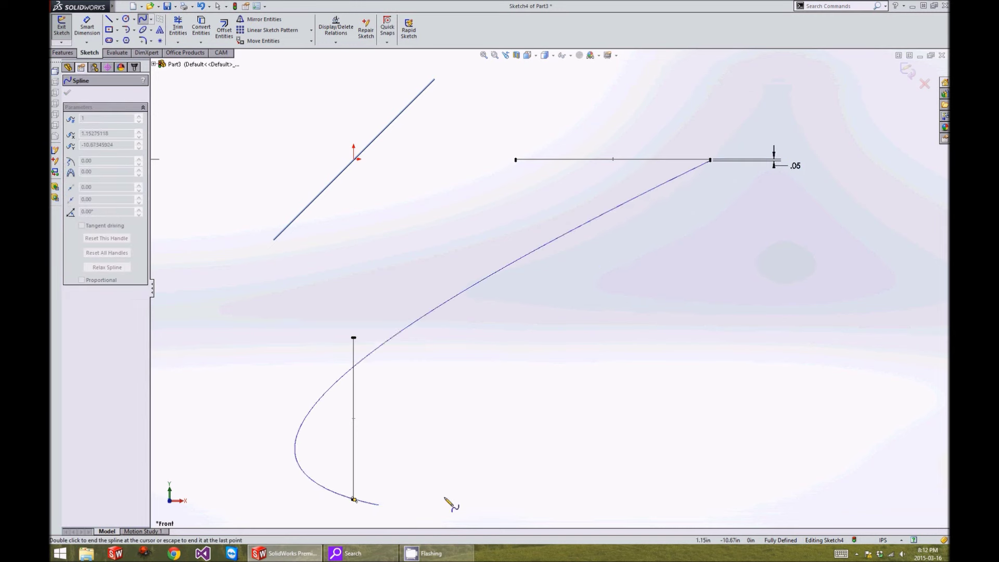
key("Escape")
key("Return")
- Draw a two-point spline from the inner vertical line to the short lines at the lower circle's upper end
left_click(142, 20)
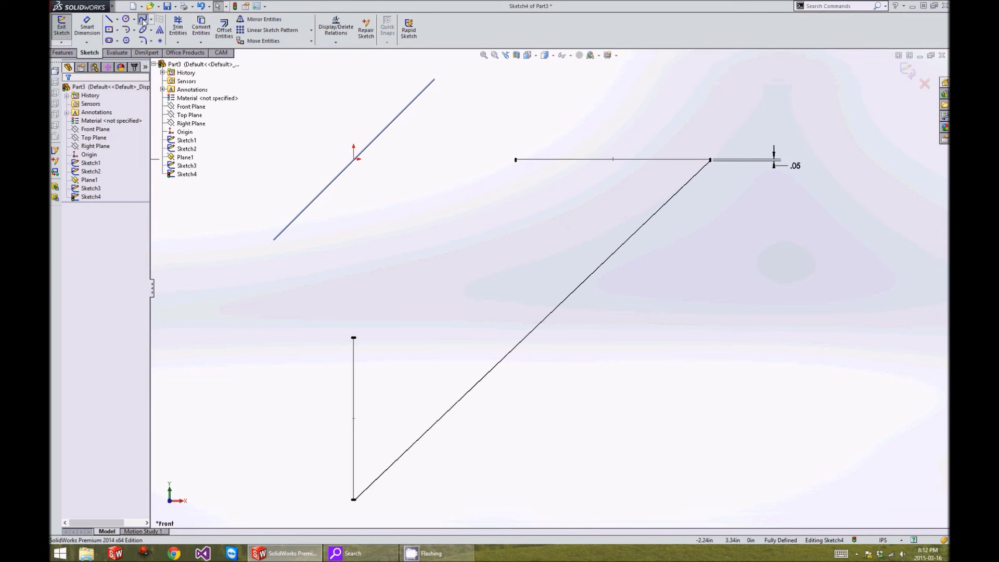
left_click(515, 159)
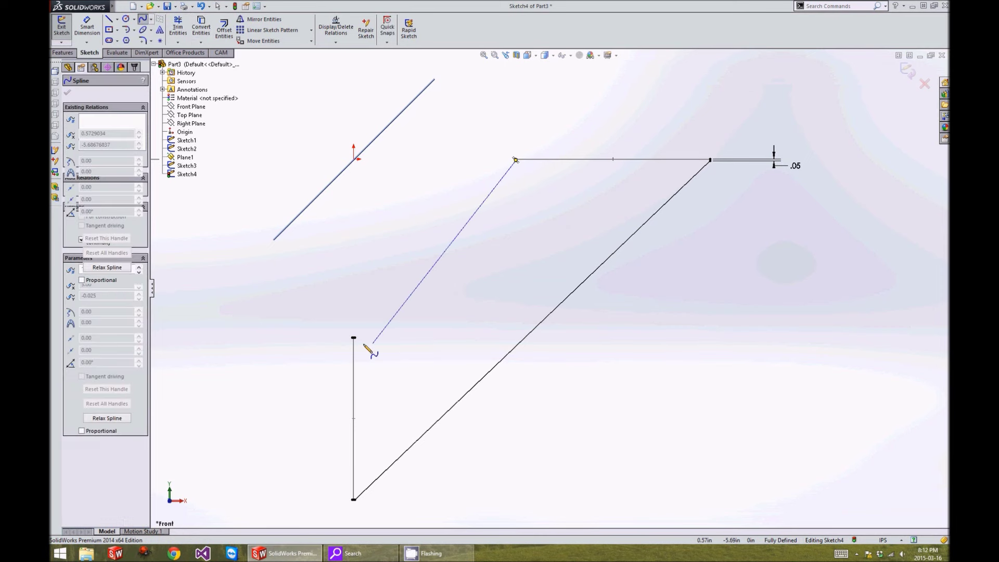
left_click(354, 338)
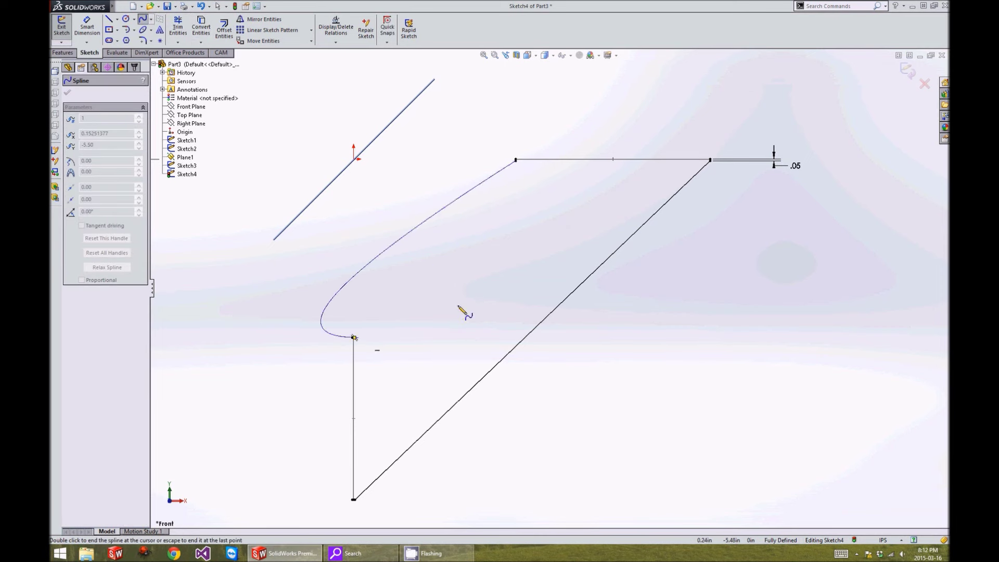
key("Escape")
- Make the inner spline tangent to the short vertical line at the inner end of the largest circle
scroll(531, 179, "down", 3)
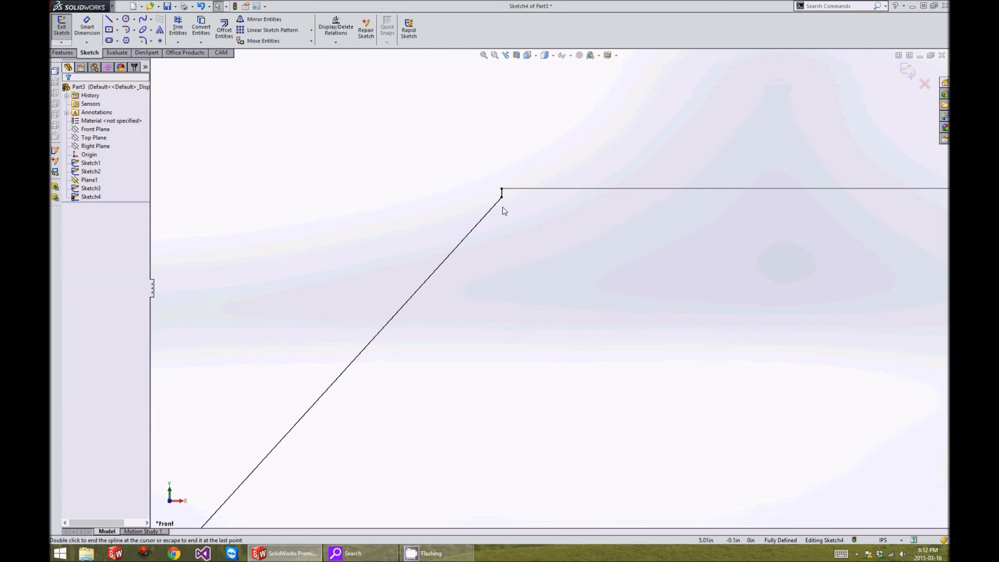
left_click(499, 210)
left_click(505, 188, "ctrl")
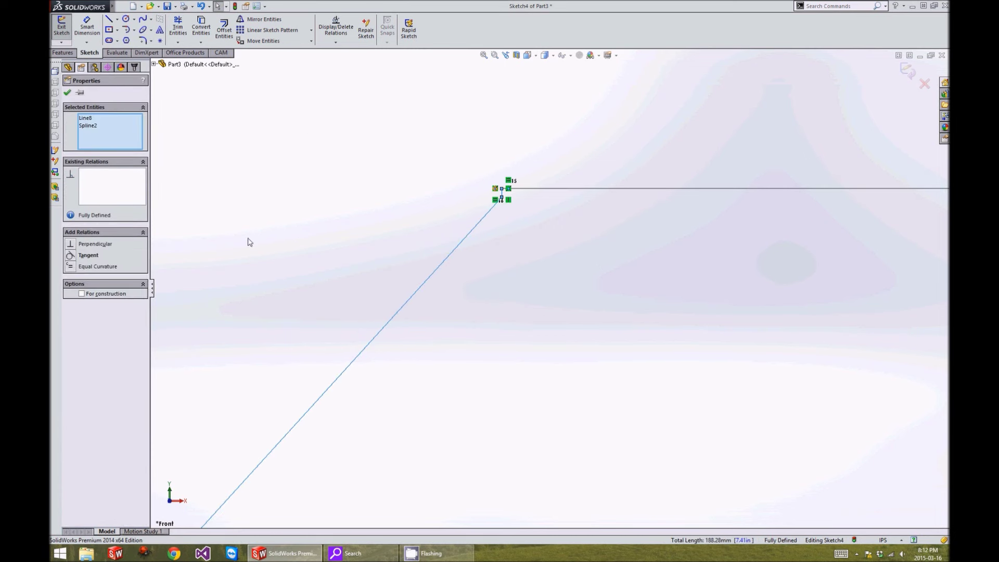
left_click(74, 260)
key("Escape")
- Make the outer spline tangent to the short vertical line at the outer end of the largest circle
scroll(576, 346, "up", 2)
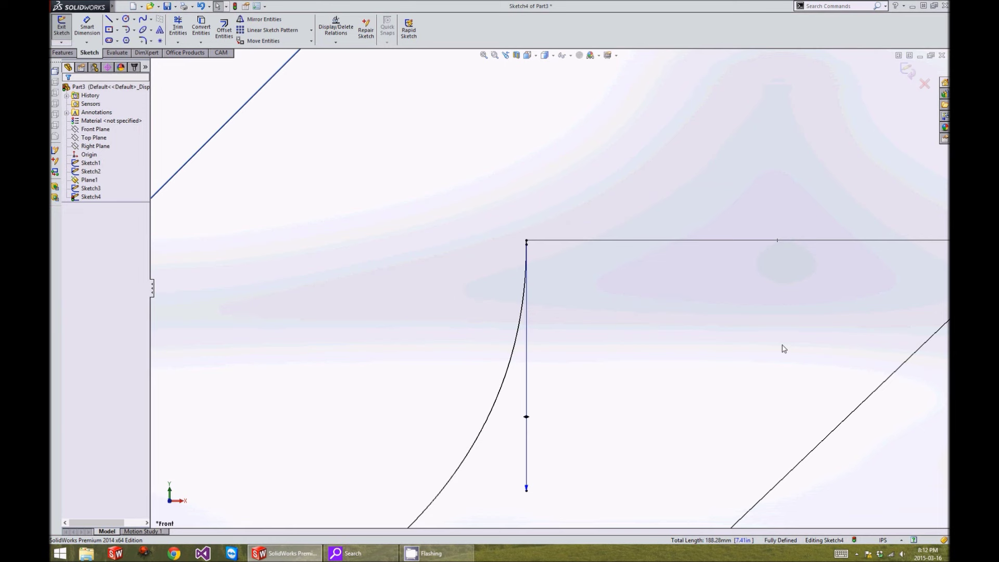
middle_click_drag(792, 312, 402, 234, "ctrl")
scroll(621, 147, "down", 5)
left_click(657, 205)
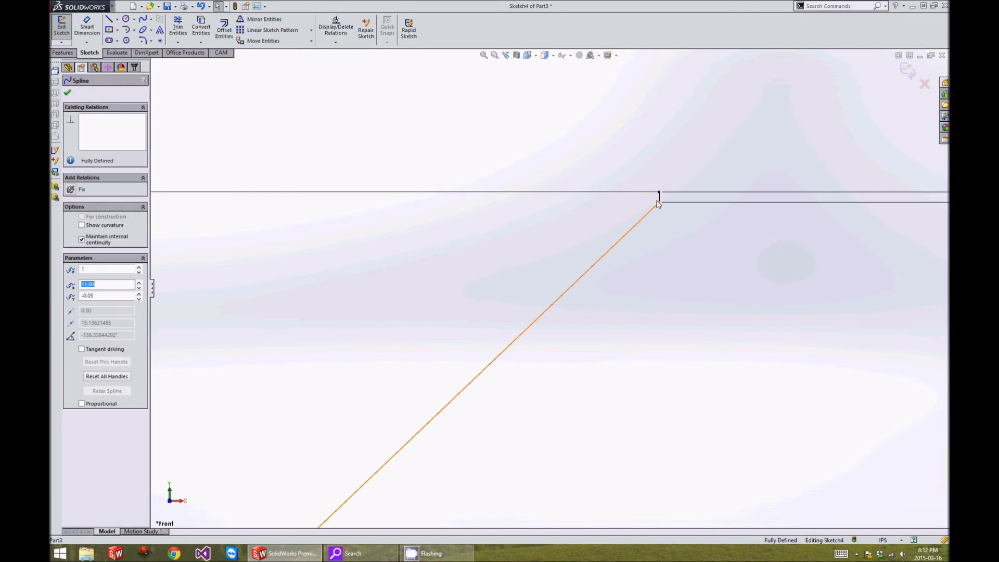
left_click(659, 198, "ctrl")
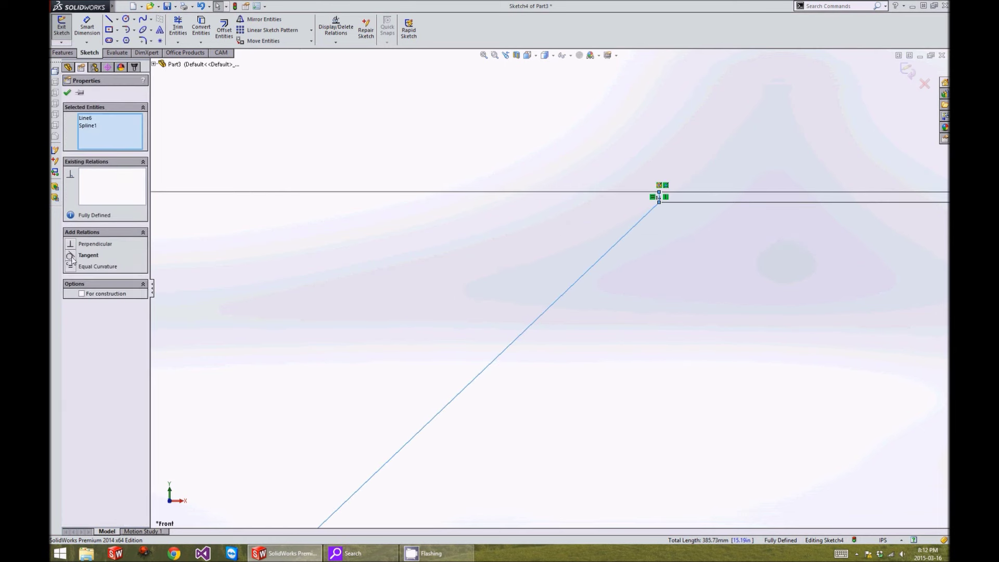
left_click(72, 258)
key("Escape")
- Make the outer spline tangent to the short horizontal line at the lower circle's bottom end
scroll(401, 283, "up", 8)
middle_click_drag(413, 397, 524, 219, "ctrl")
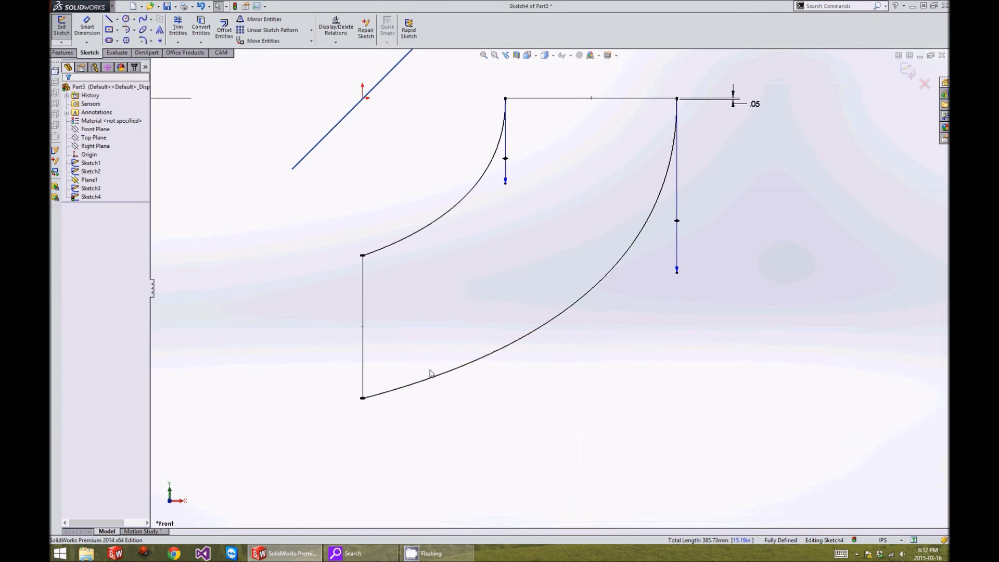
scroll(370, 410, "down", 2)
scroll(392, 388, "down", 2)
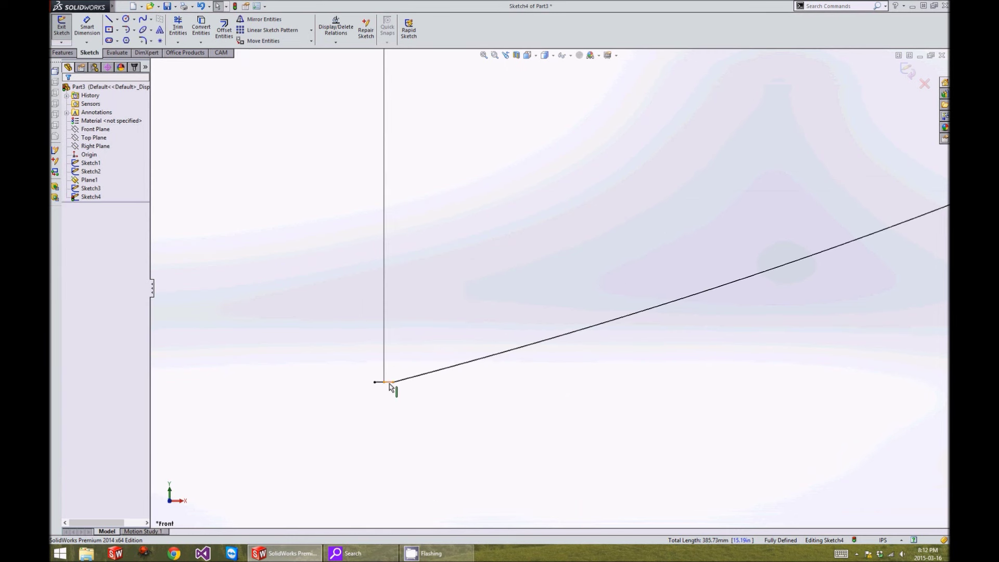
left_click(389, 382)
left_click(417, 374, "ctrl")
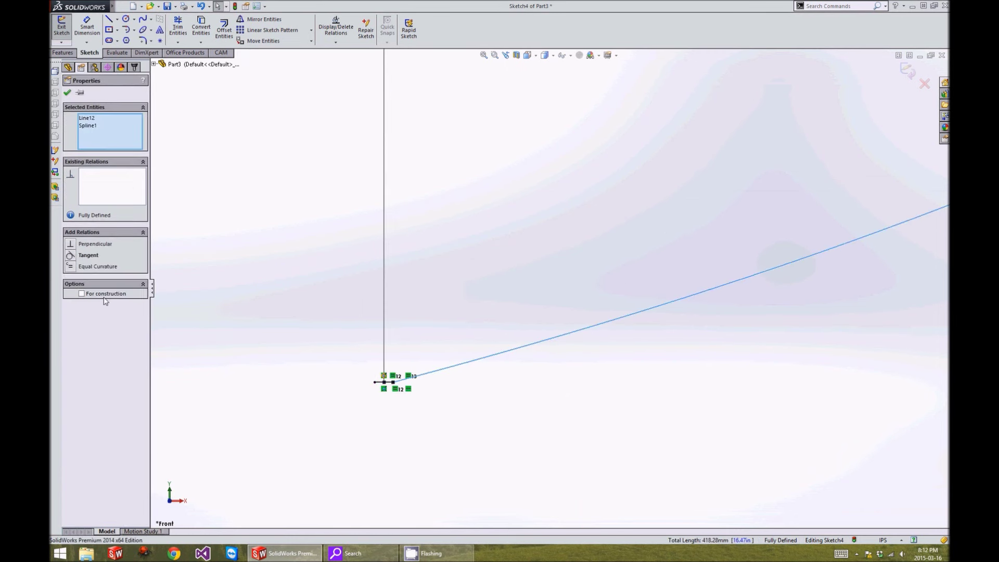
left_click(72, 256)
key("Escape")
- Make the inner spline tangent to the short horizontal line at the lower circle's upper end
scroll(390, 259, "up", 4)
middle_click_drag(520, 188, 497, 387, "ctrl")
scroll(432, 239, "down", 4)
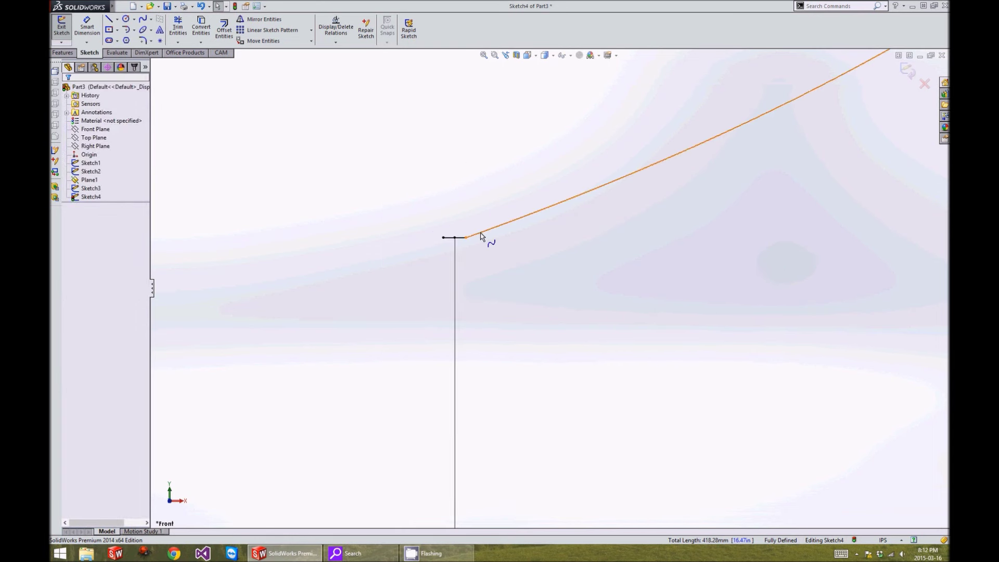
left_click(471, 235)
left_click(460, 237, "ctrl")
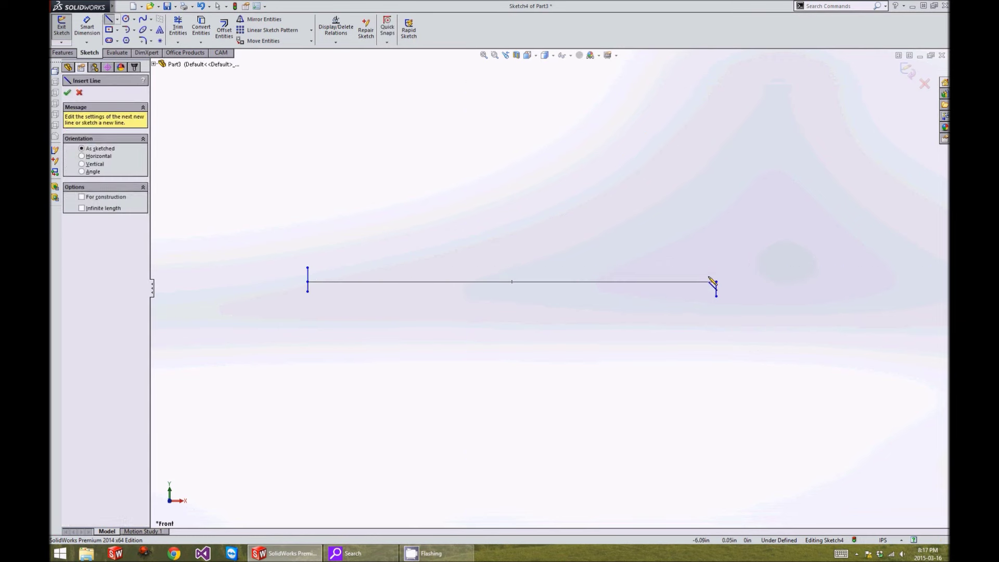
- Draw short vertical lines above and below both ends of the left circle
key("Escape")
left_click_drag(308, 282, 292, 281)
left_click(308, 281, "ctrl")
left_click(716, 285)
scroll(547, 287, "up", 5)
scroll(567, 333, "down", 5)
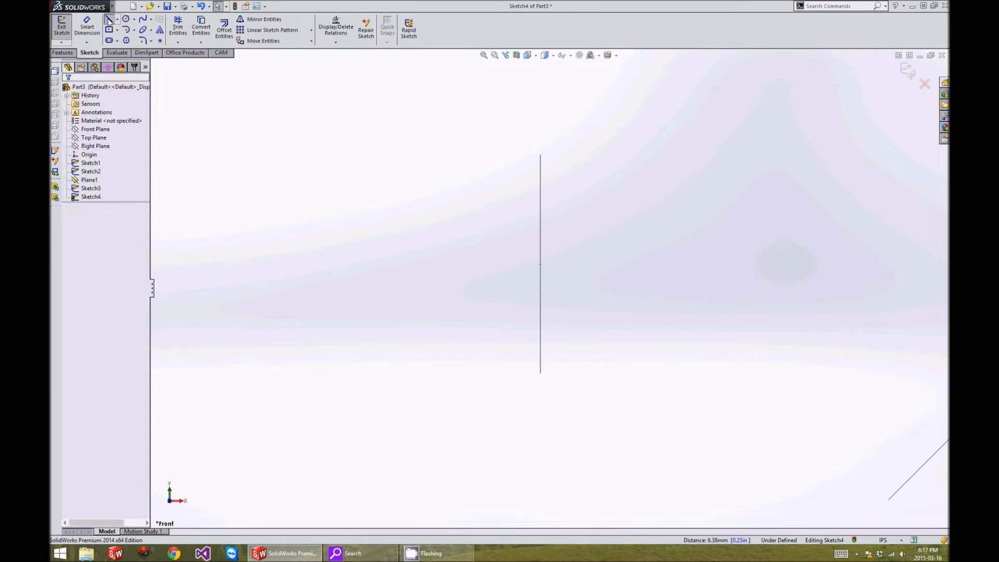
- Draw short horizontal lines to both sides of the top circle's upper and lower ends
left_click(108, 19)
left_click_drag(513, 154, 560, 155)
mouse_move(540, 373)
left_mouse_down()
mouse_move(559, 373)
mouse_move(521, 373)
left_mouse_up()
scroll(548, 288, "up", 3)
left_click_drag(543, 337, 543, 351)
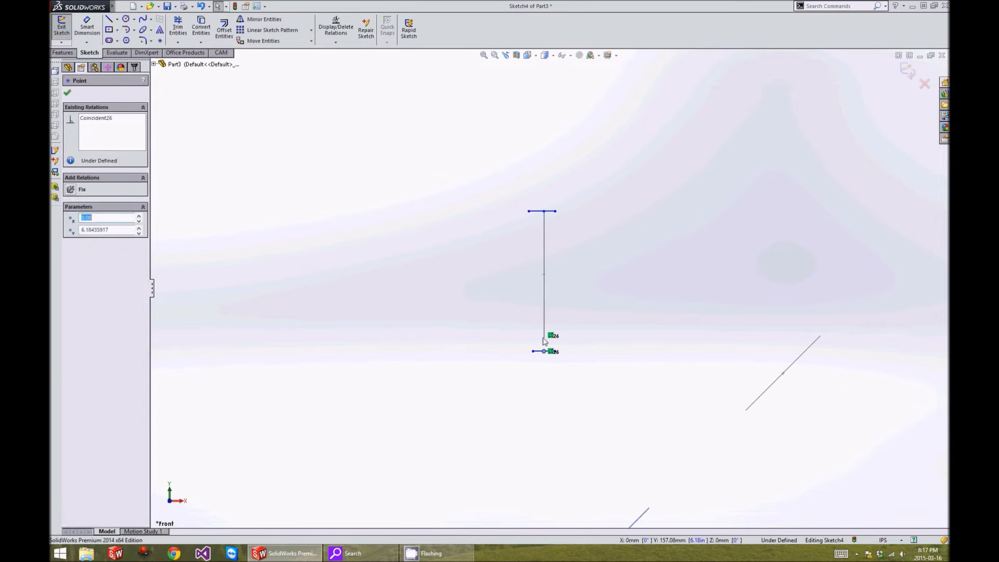
left_click(544, 338, "ctrl")
left_click_drag(544, 211, 544, 201)
left_click(543, 211, "ctrl")
scroll(833, 395, "down", 3)
- Draw a short line at each end of the angled circle, perpendicular to its profile and heading toward the top circle
left_click(109, 19)
left_click_drag(538, 389, 528, 379)
key("Escape")
mouse_move(665, 261)
left_mouse_down()
mouse_move(651, 246)
mouse_move(680, 245)
left_mouse_up()
left_click_drag(538, 388, 526, 409)
left_click(538, 389, "ctrl")
left_click(572, 373)
left_click(680, 245)
left_click(666, 261, "ctrl")
left_click(93, 254)
scroll(697, 149, "up", 5)
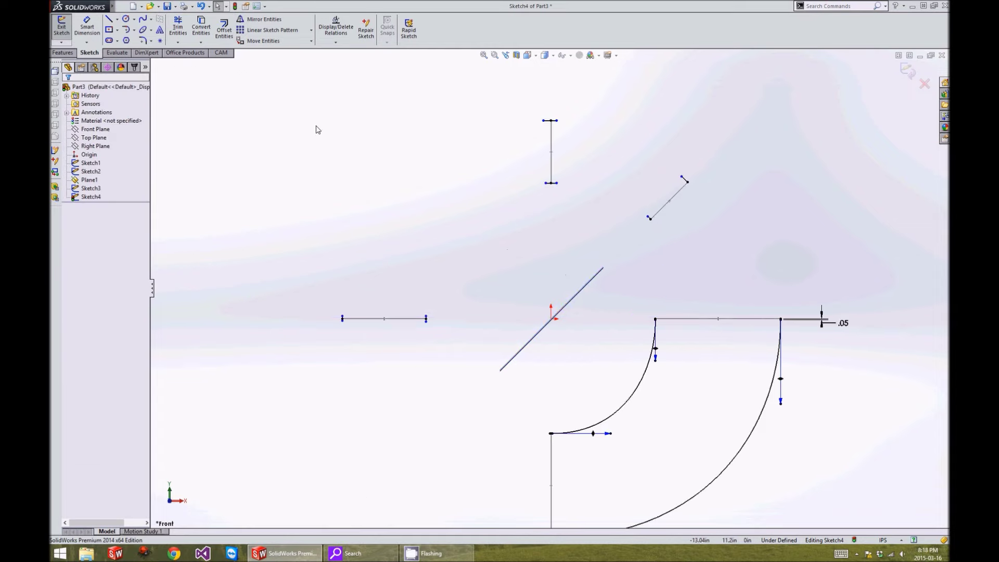
- Add an equal relation to the short lines at the ends of the left, top and angled circles
left_click_drag(315, 106, 700, 333)
scroll(786, 319, "down", 8)
left_click(74, 283)
scroll(762, 272, "up", 8)
- Draw two-point inner and outer splines connecting the left circle's short lines to those of the lower circle
middle_click_drag(526, 290, 623, 238, "ctrl")
left_click(143, 18)
left_click(395, 224)
double_click(555, 370)
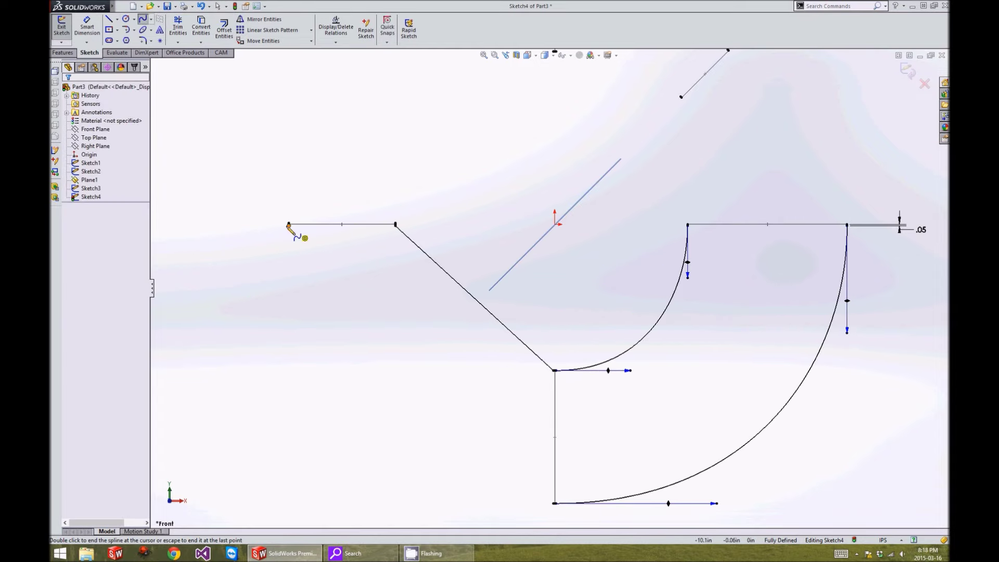
left_click(288, 224)
double_click(555, 503)
- Draw inner and outer two-point splines from the left circle to the top circle, continuing the outer one to the angled circle
middle_click_drag(554, 260, 542, 439, "ctrl")
left_click(383, 403)
double_click(543, 230)
left_click(277, 403)
double_click(543, 150)
double_click(717, 228)
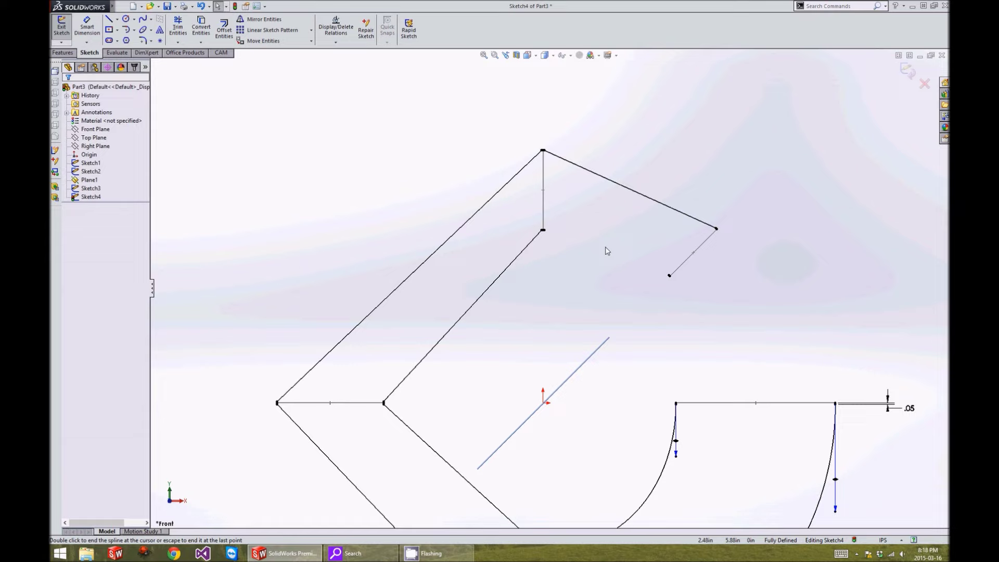
- Make the splines between the left and lower circles tangent to the short lines at the lower circle's ends
scroll(512, 446, "down", 6)
left_click(520, 263)
left_click(585, 286, "ctrl")
left_click(78, 271)
scroll(541, 385, "up", 4)
left_click(541, 385)
left_click(598, 407, "ctrl")
left_click(78, 271)
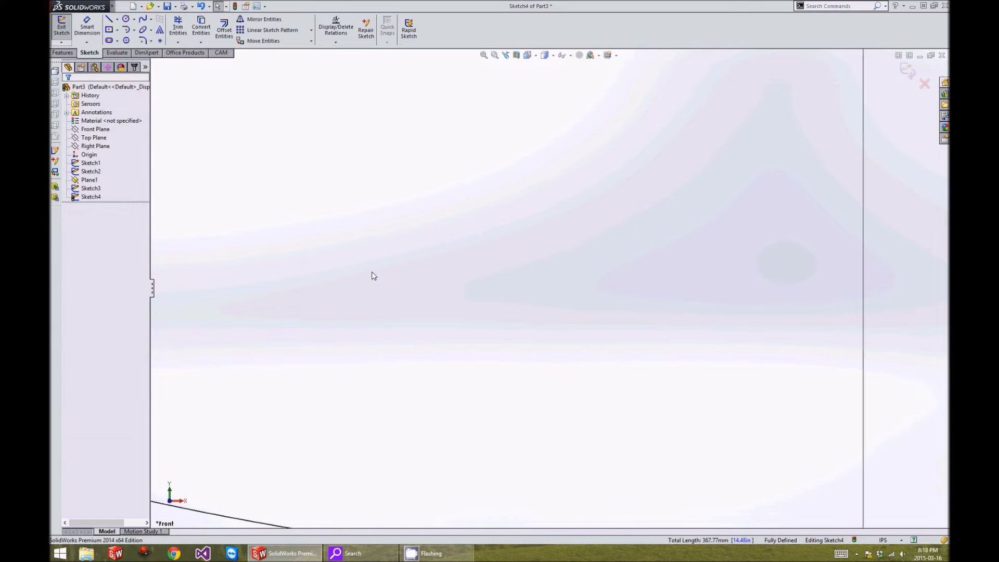
- Make the splines meeting at the left circle tangent to the short vertical lines at its ends
scroll(372, 275, "down", 5)
left_click(339, 241)
left_click(355, 294, "ctrl")
left_click(84, 255)
left_click(83, 255)
middle_click_drag(703, 236, 432, 243, "ctrl")
left_click(84, 255)
left_click(84, 255)
- Make the splines from the left circle tangent to the short horizontal lines at the top circle's ends
scroll(635, 251, "up", 5)
left_click(535, 370)
left_click(513, 379, "ctrl")
left_click(83, 255)
left_click(83, 254)
left_click(517, 277)
left_click(83, 255)
- Make the splines between the top and angled circles tangent to their short end lines and exit the guide curve sketch
left_click(539, 275)
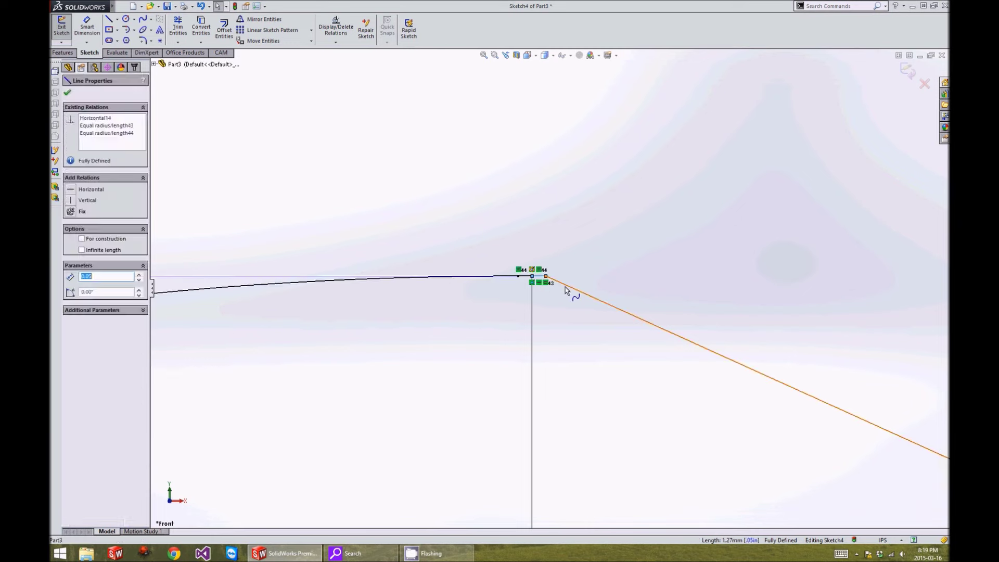
key("Escape")
scroll(566, 290, "up", 10)
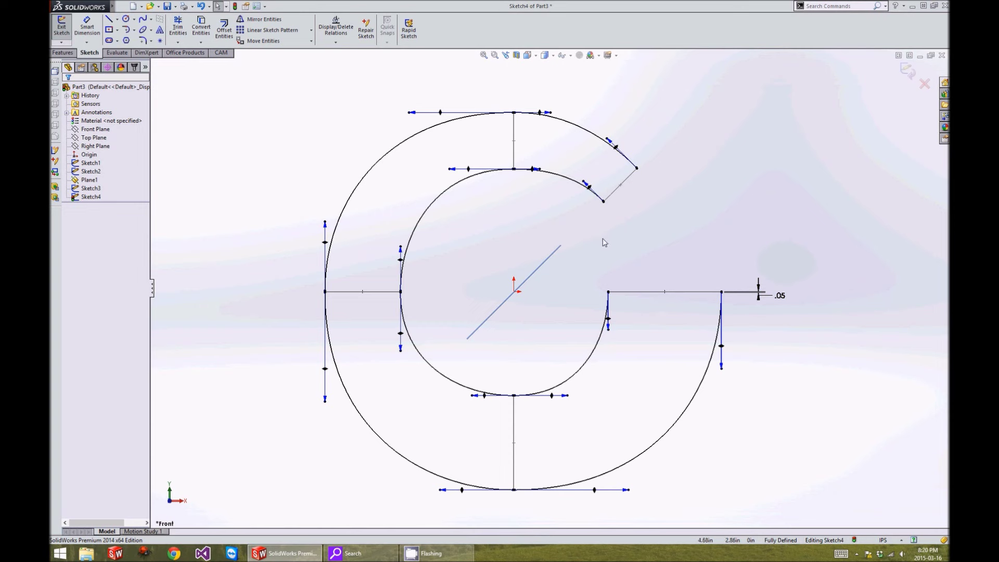
left_click(60, 30)
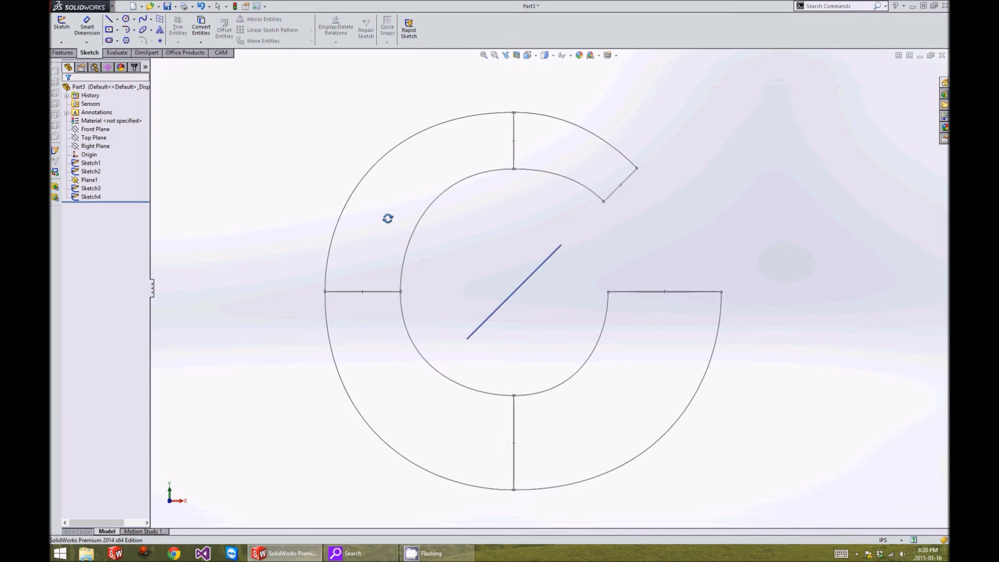
- Start a Lofted Boss/Base with the largest circle and the lower circle as closed-loop profiles
mouse_move(388, 219)
middle_mouse_down()
mouse_move(365, 237)
mouse_move(361, 273)
middle_mouse_up()
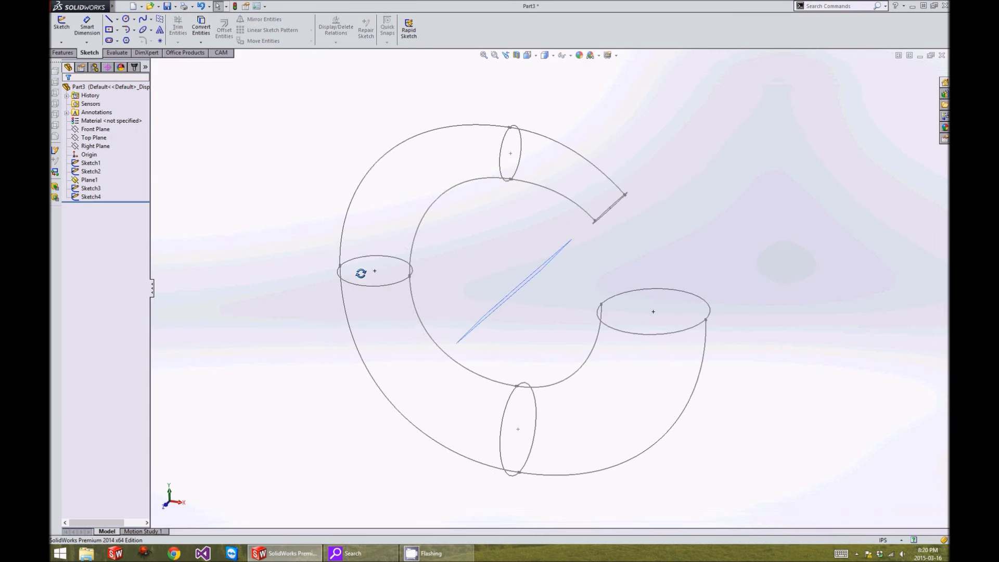
left_click(68, 53)
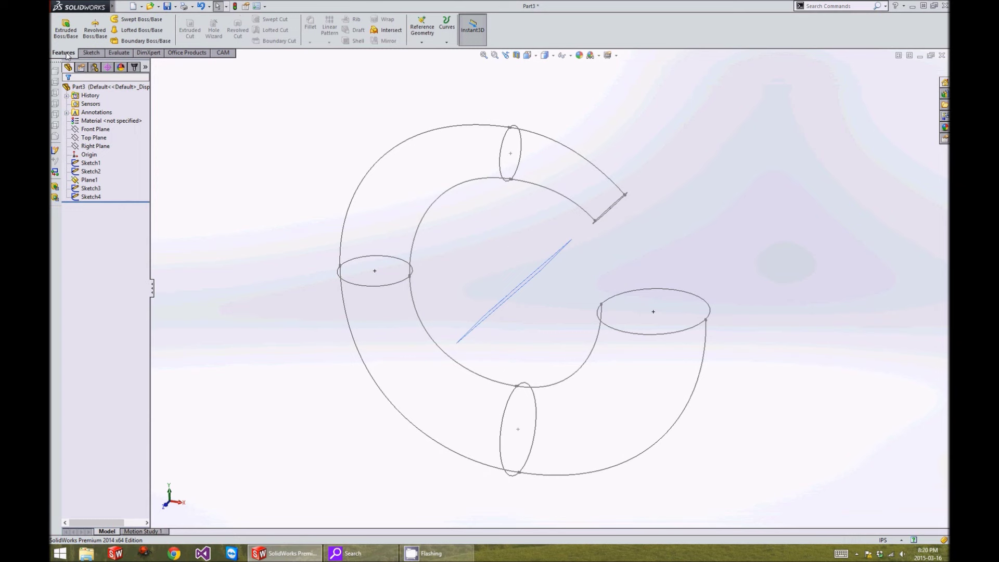
left_click(126, 33)
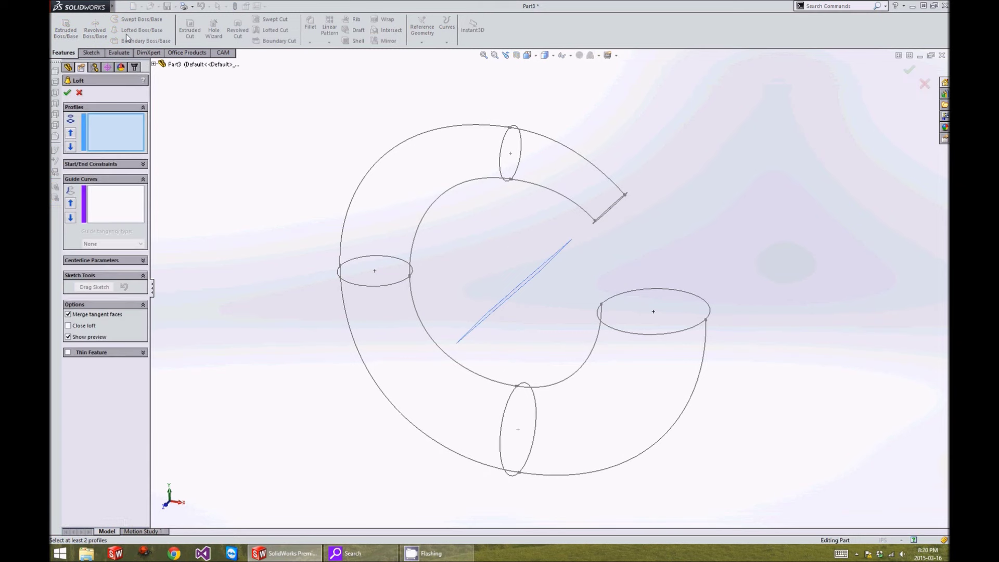
left_click(619, 332)
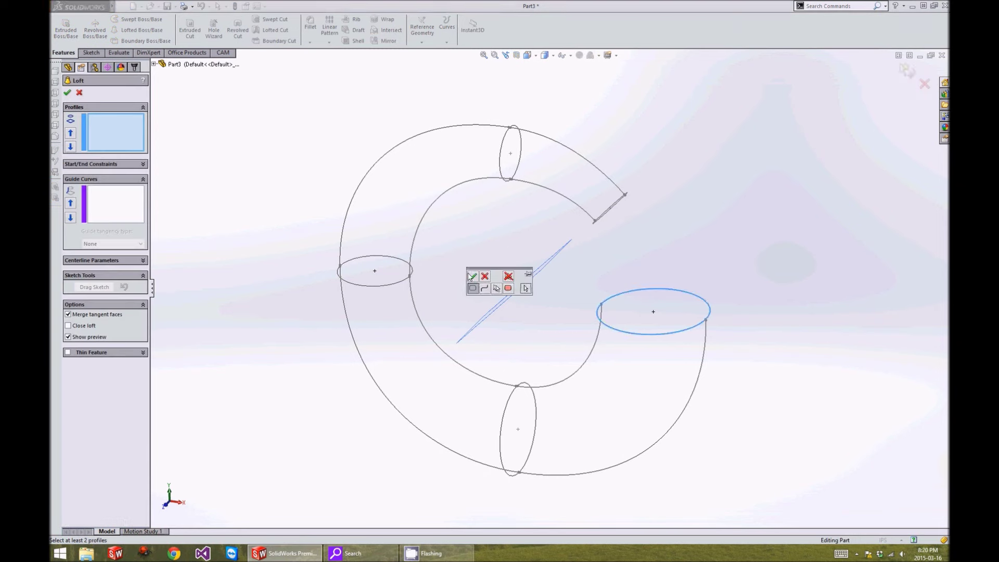
left_click(496, 288)
left_click(506, 410)
left_click(472, 278)
- Add the left circle, the top circle and the angled circle's sketch as further loft profiles in sequence
left_click(396, 285)
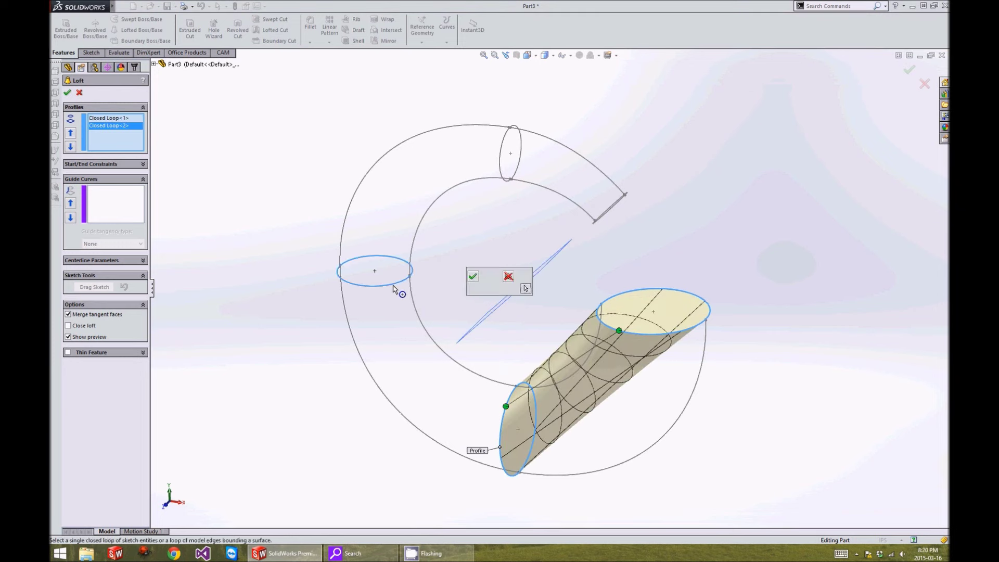
left_click(472, 277)
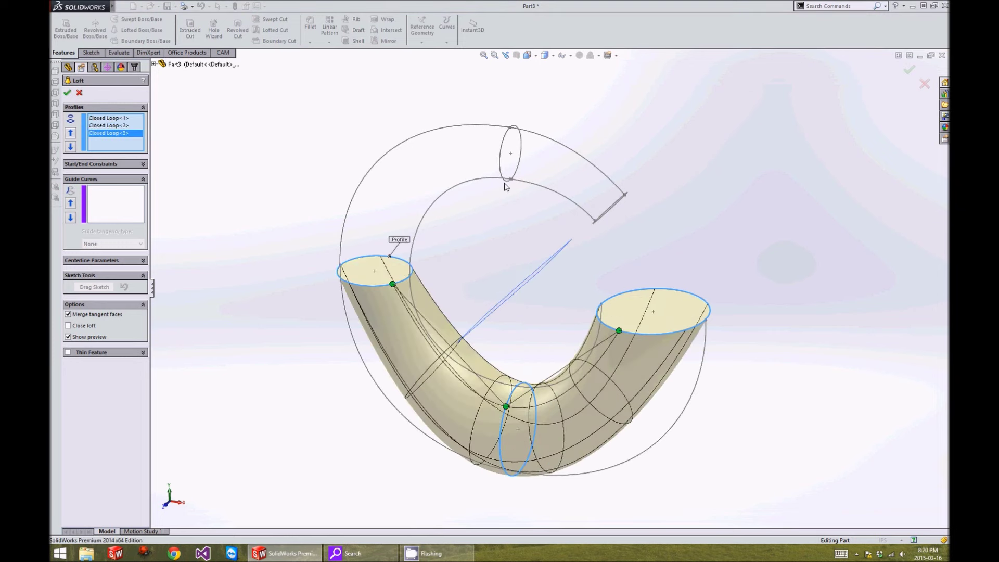
left_click(500, 165)
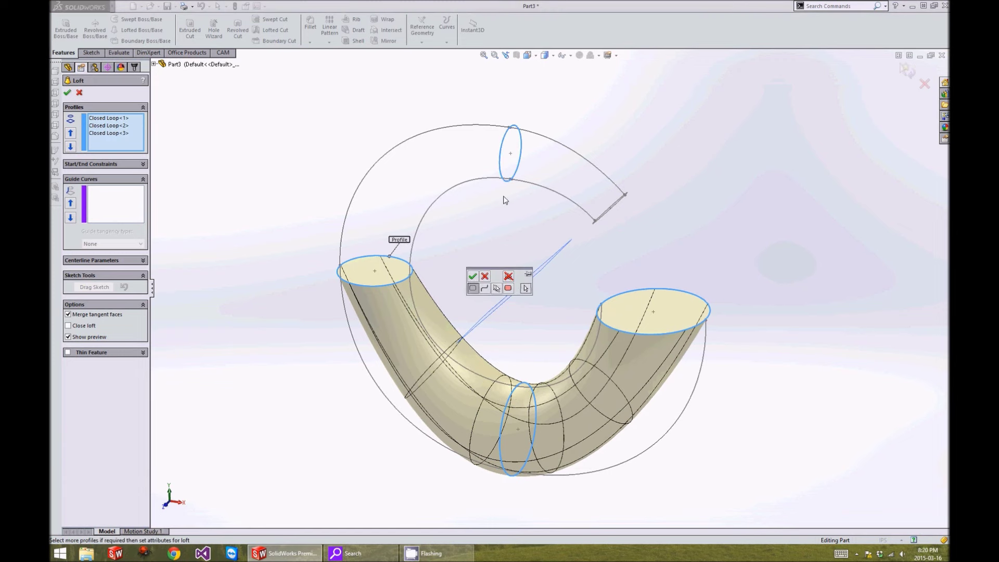
left_click(472, 277)
left_click(601, 215)
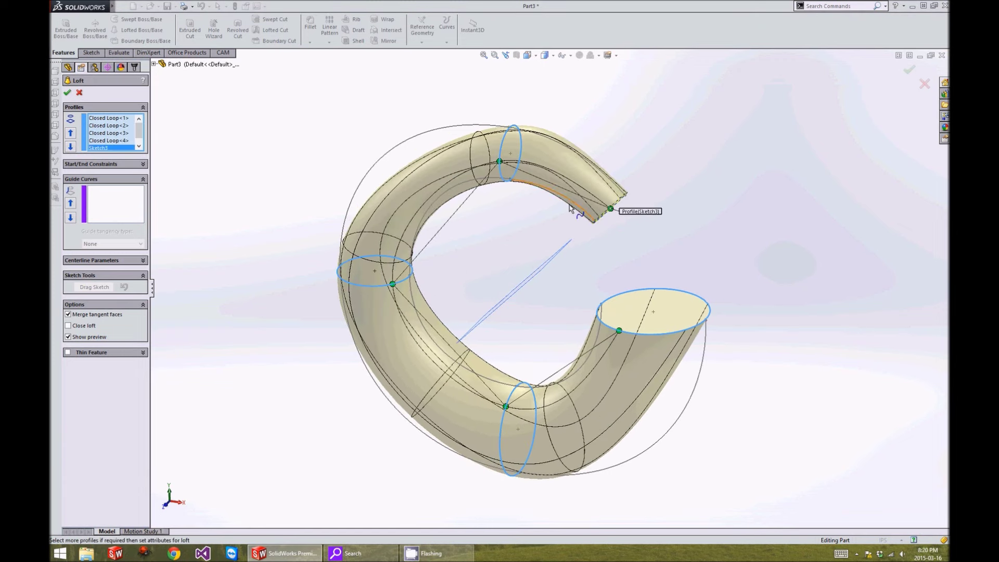
middle_click_drag(542, 346, 561, 269)
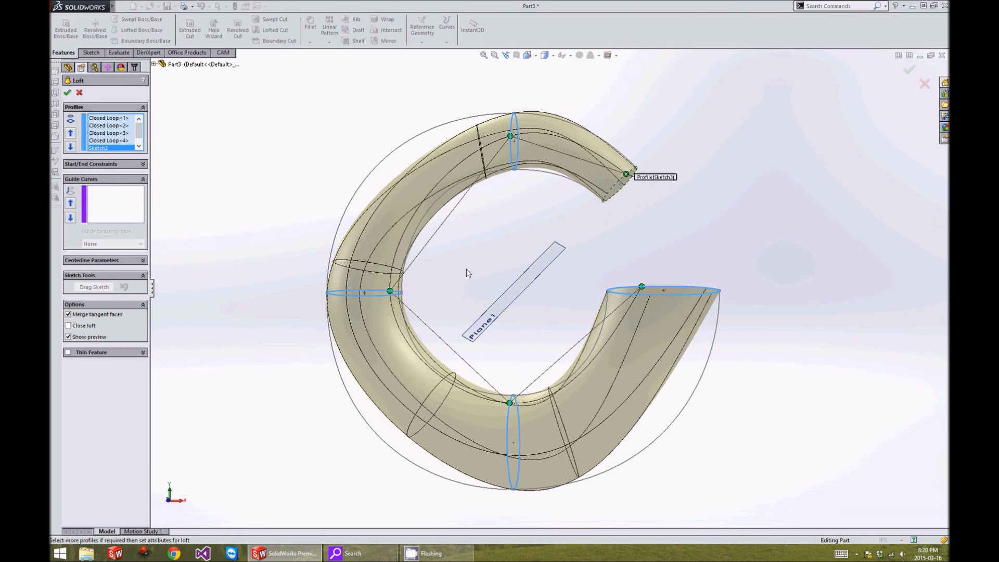
- Add the inner and outer spline chains as guide curves and accept the loft
left_click(135, 212)
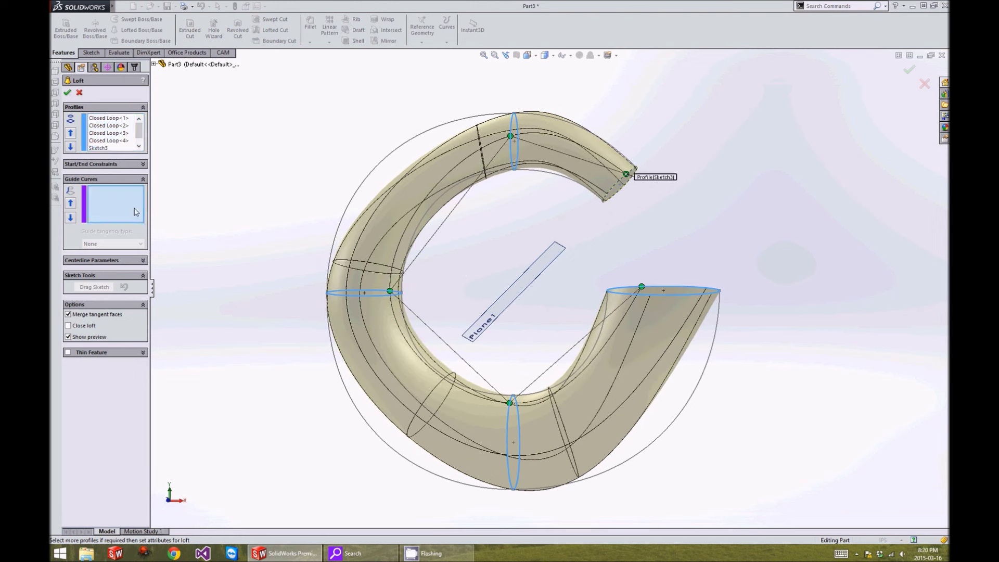
left_click(599, 342)
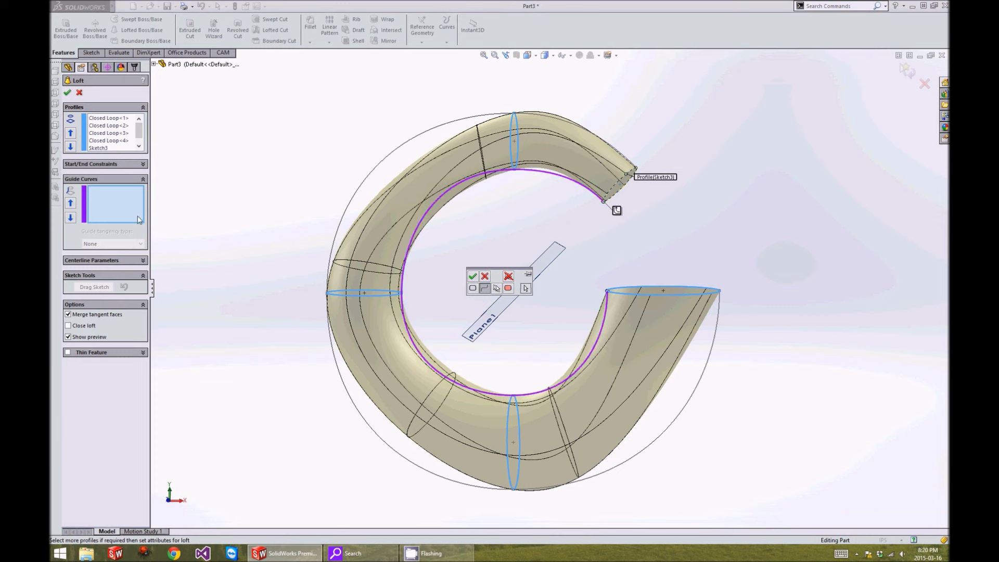
left_click(475, 276)
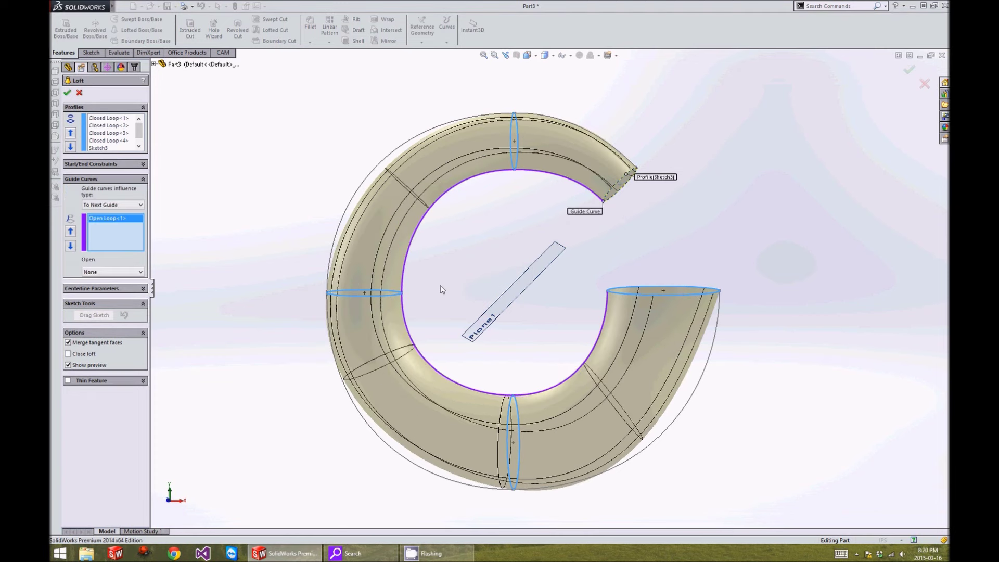
left_click(707, 371)
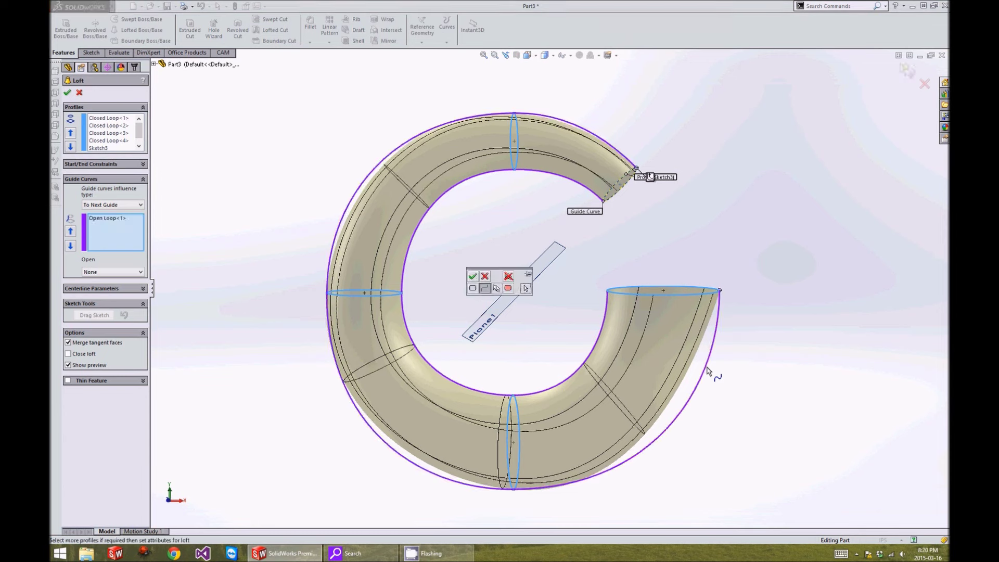
left_click(473, 276)
middle_click_drag(505, 314, 489, 344)
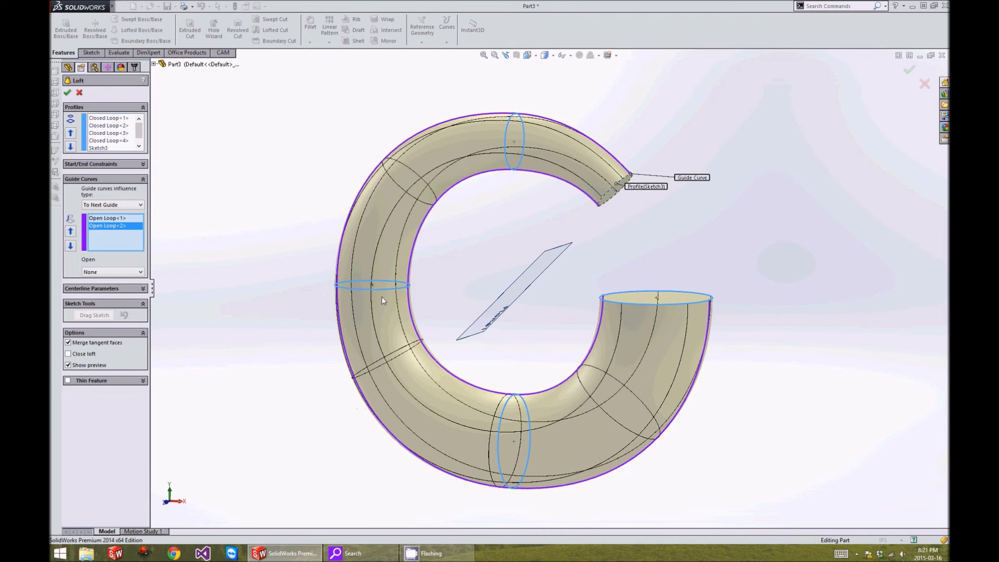
left_click(69, 94)
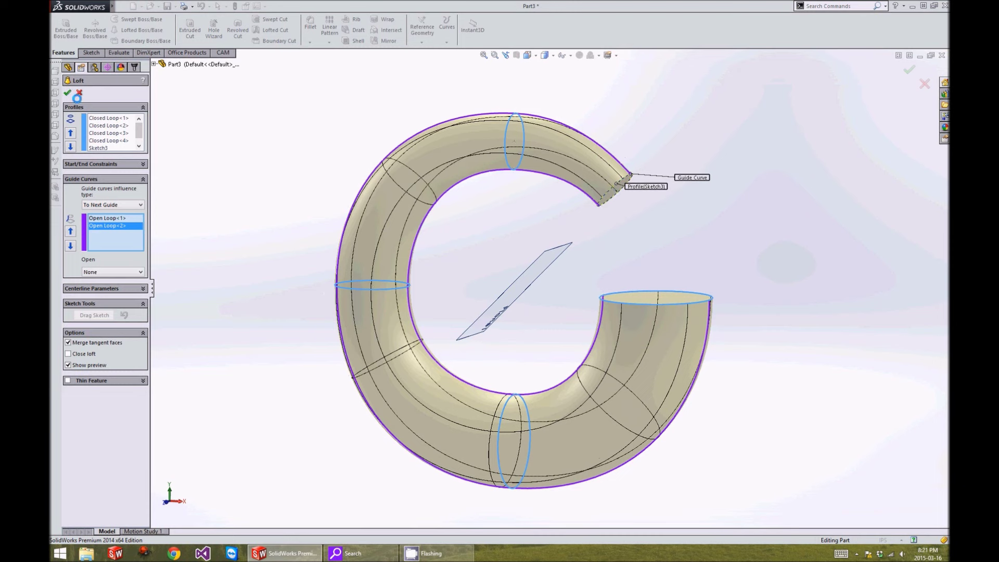